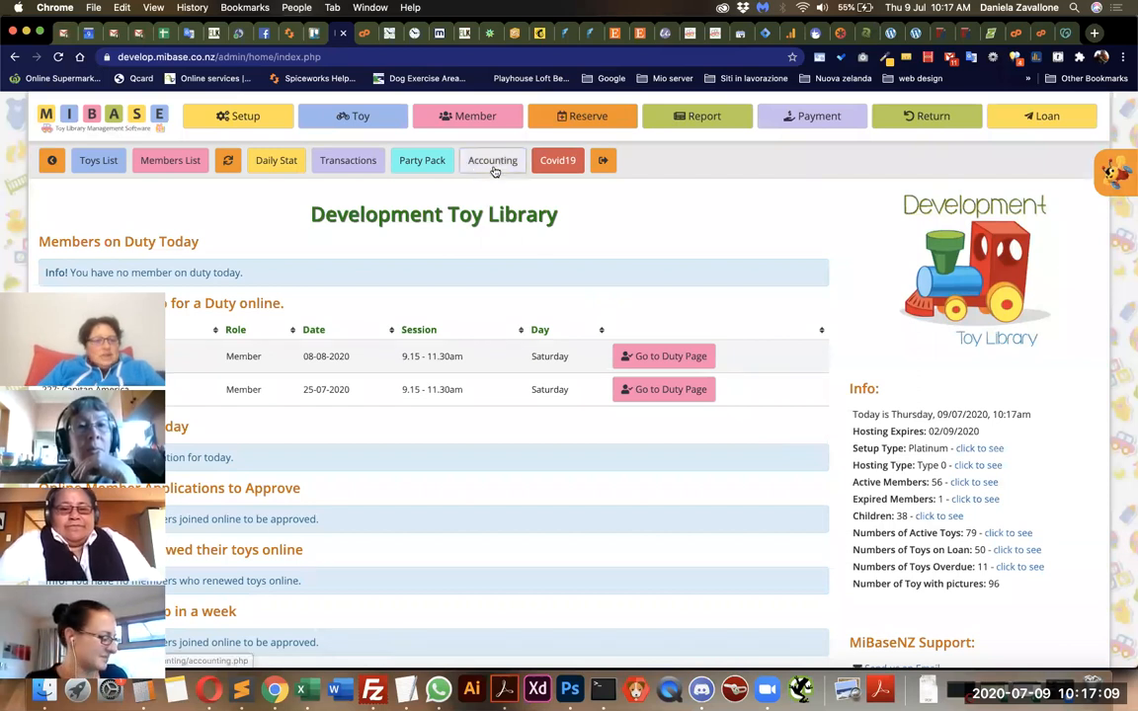
# Open the accounting section and display its list of accounting categories.
pyautogui.click(492, 170)
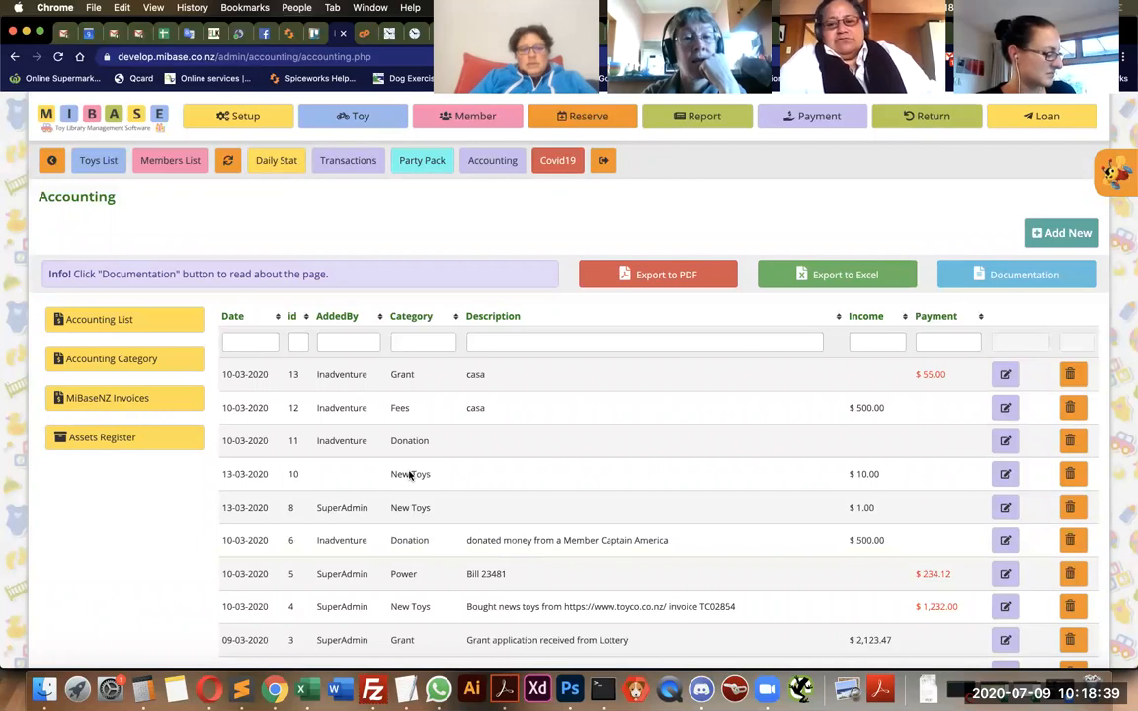
pyautogui.click(154, 367)
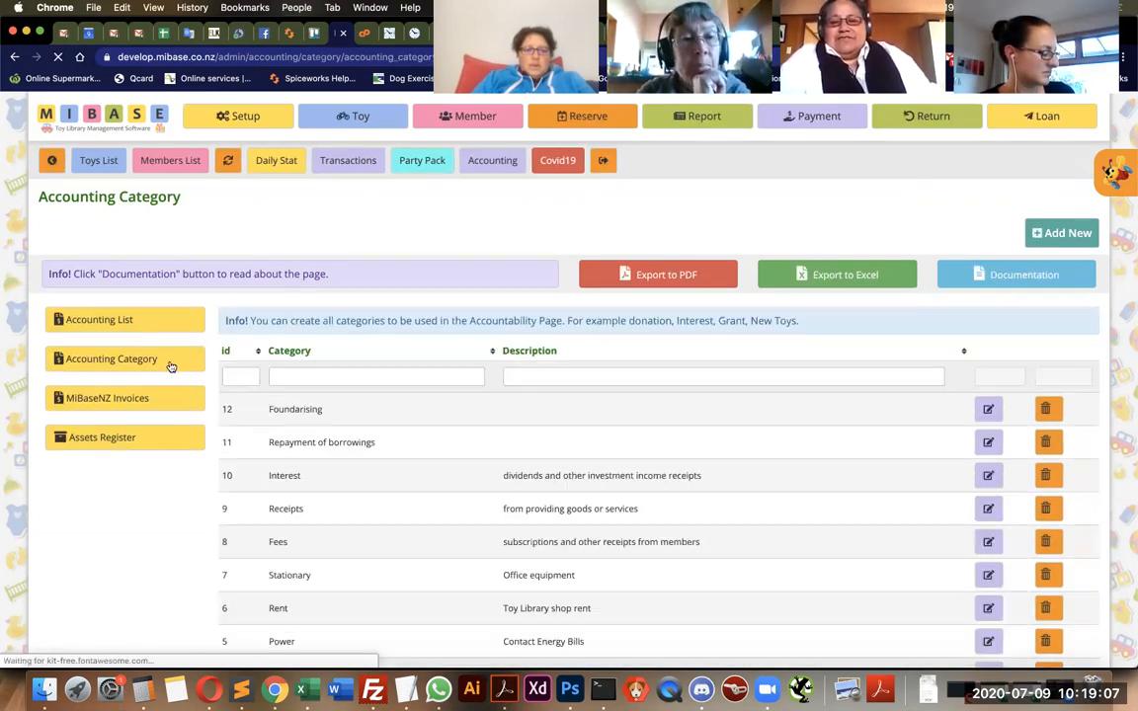
pyautogui.scroll(-4, 453, 352)
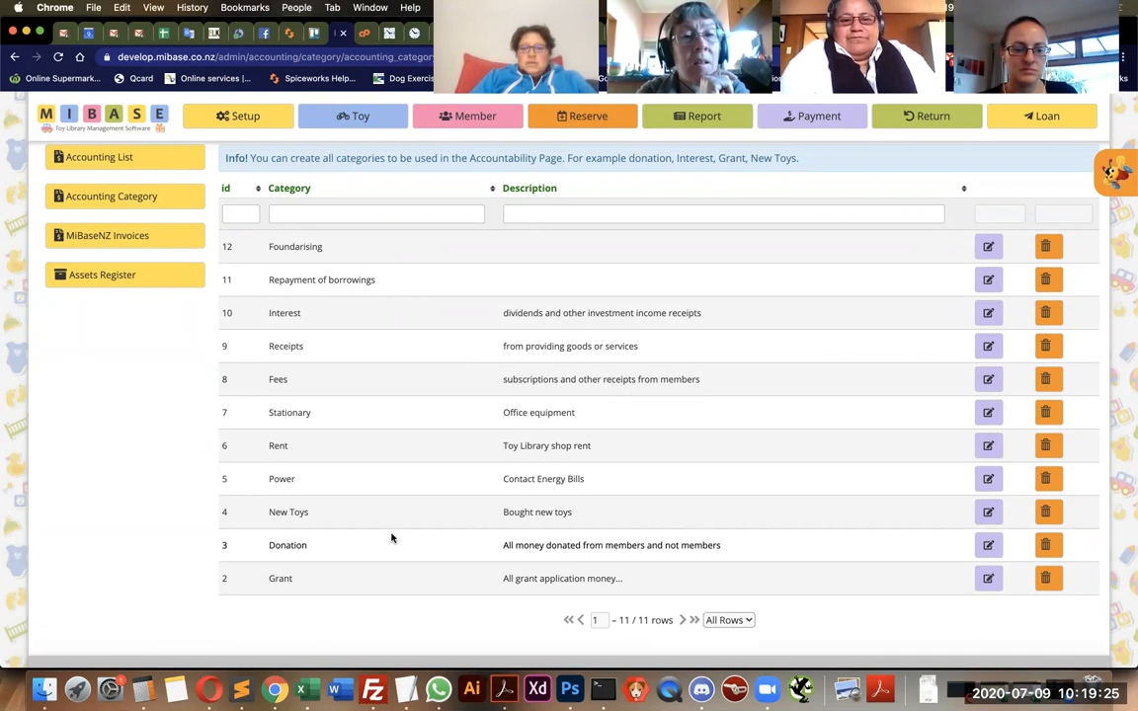
# Review the accounting categories one by one, from Grant up through Foundarising, including the Rent description.
pyautogui.doubleClick(281, 579)
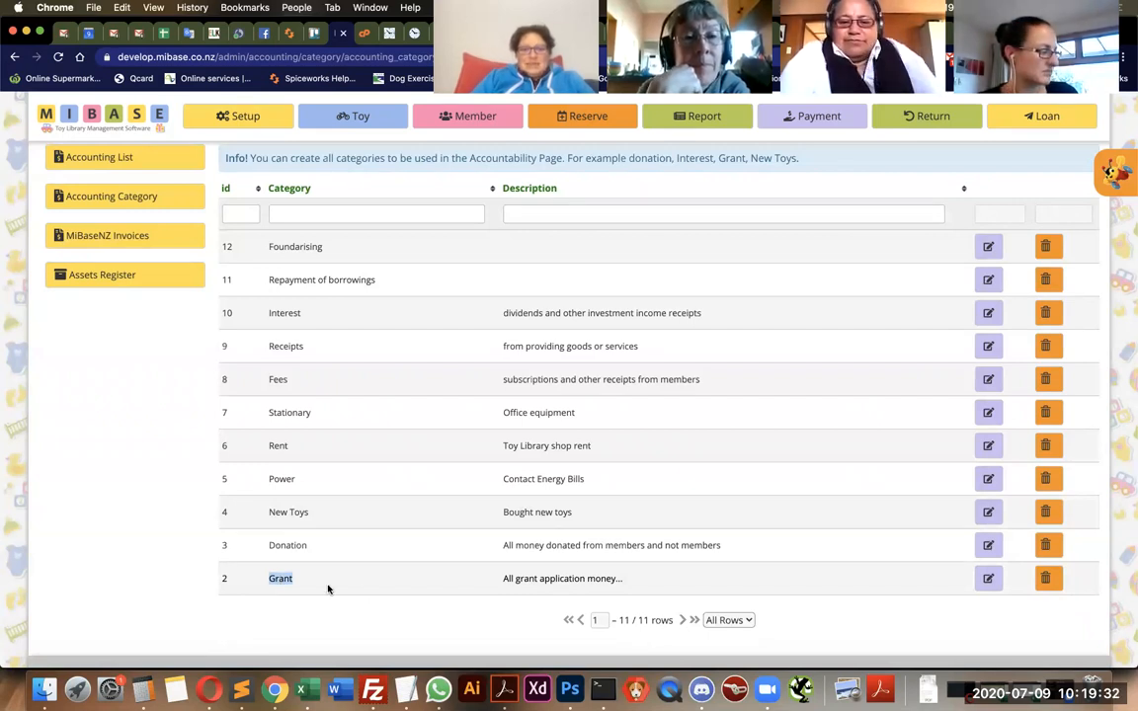
pyautogui.doubleClick(279, 546)
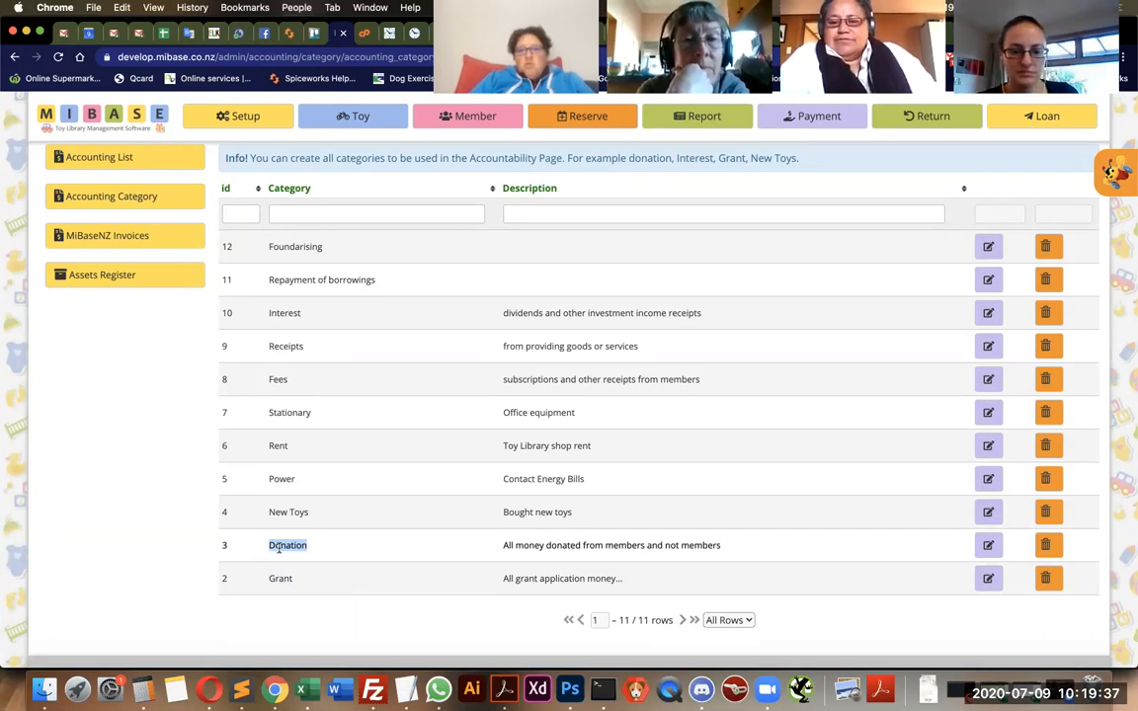
pyautogui.moveTo(269, 511); pyautogui.dragTo(317, 516)
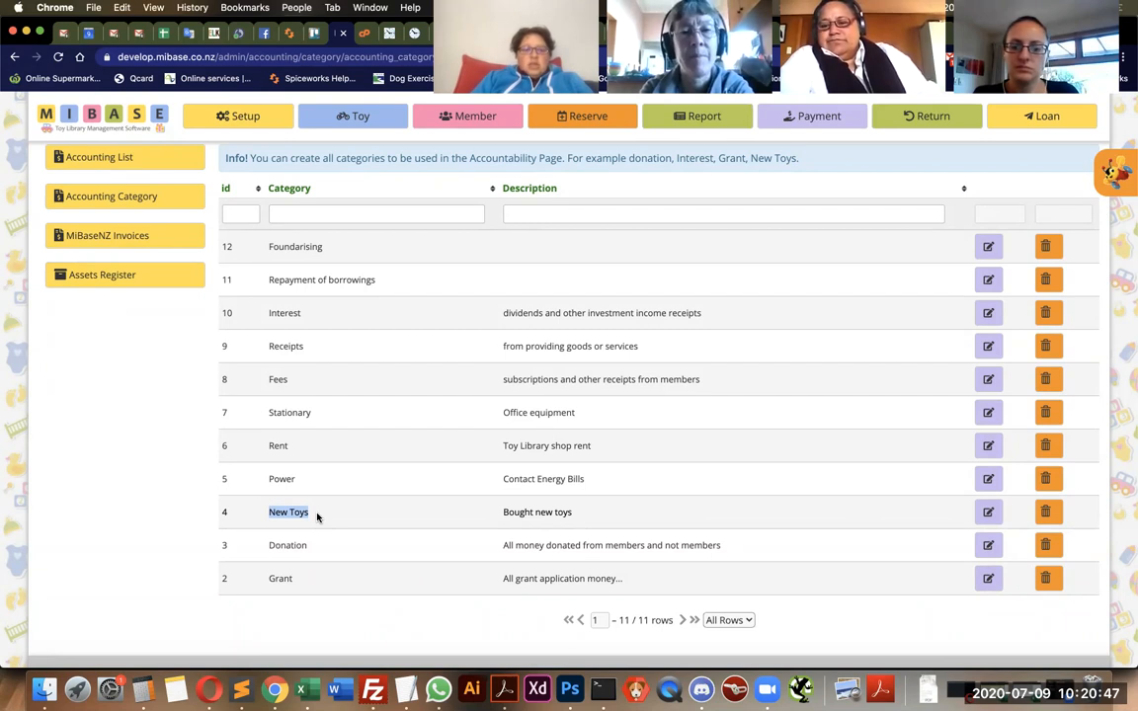
pyautogui.doubleClick(278, 478)
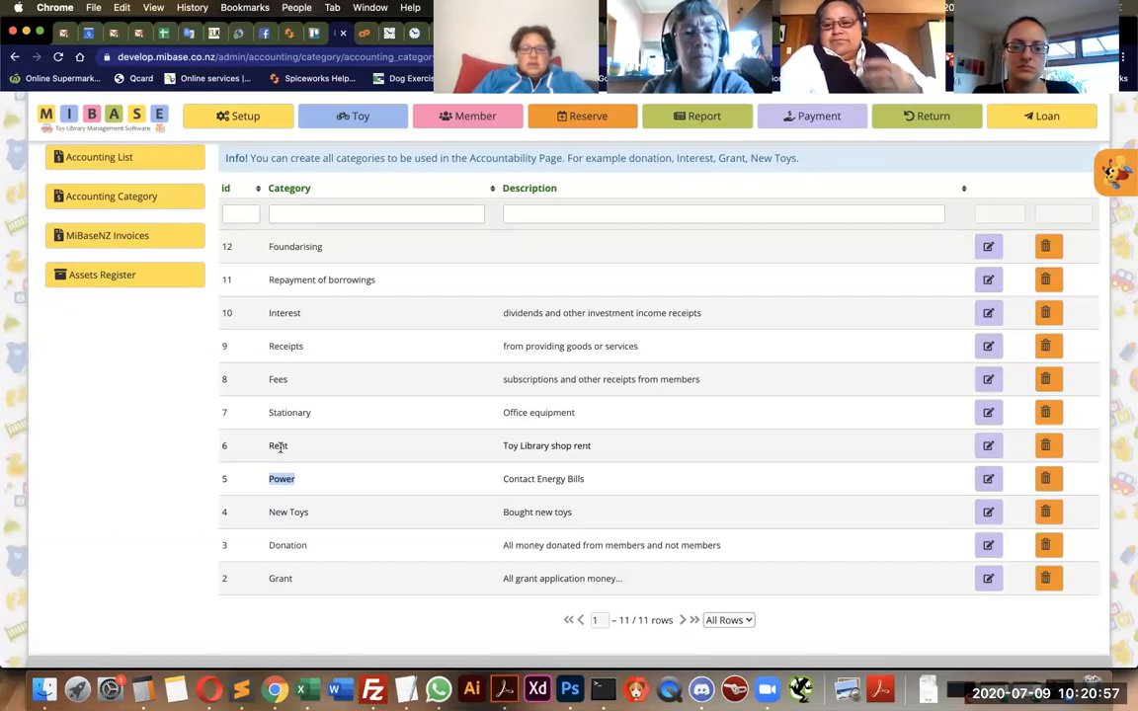
pyautogui.doubleClick(279, 445)
pyautogui.moveTo(502, 445); pyautogui.dragTo(657, 448)
pyautogui.click(656, 448)
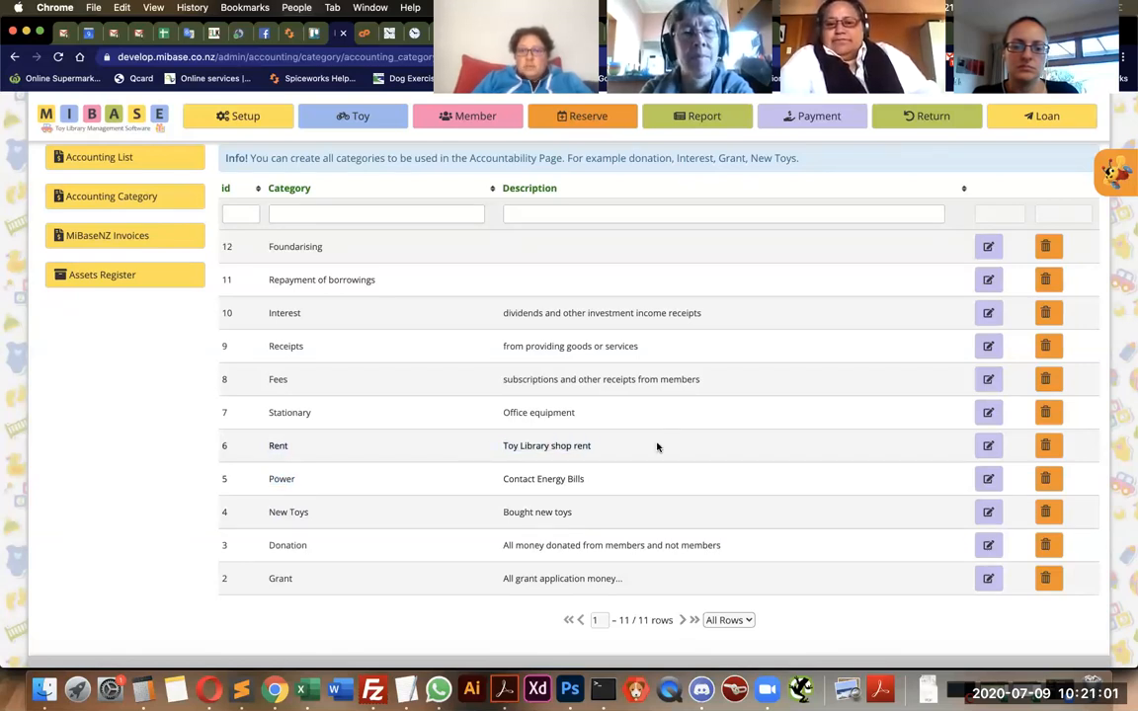
pyautogui.doubleClick(297, 407)
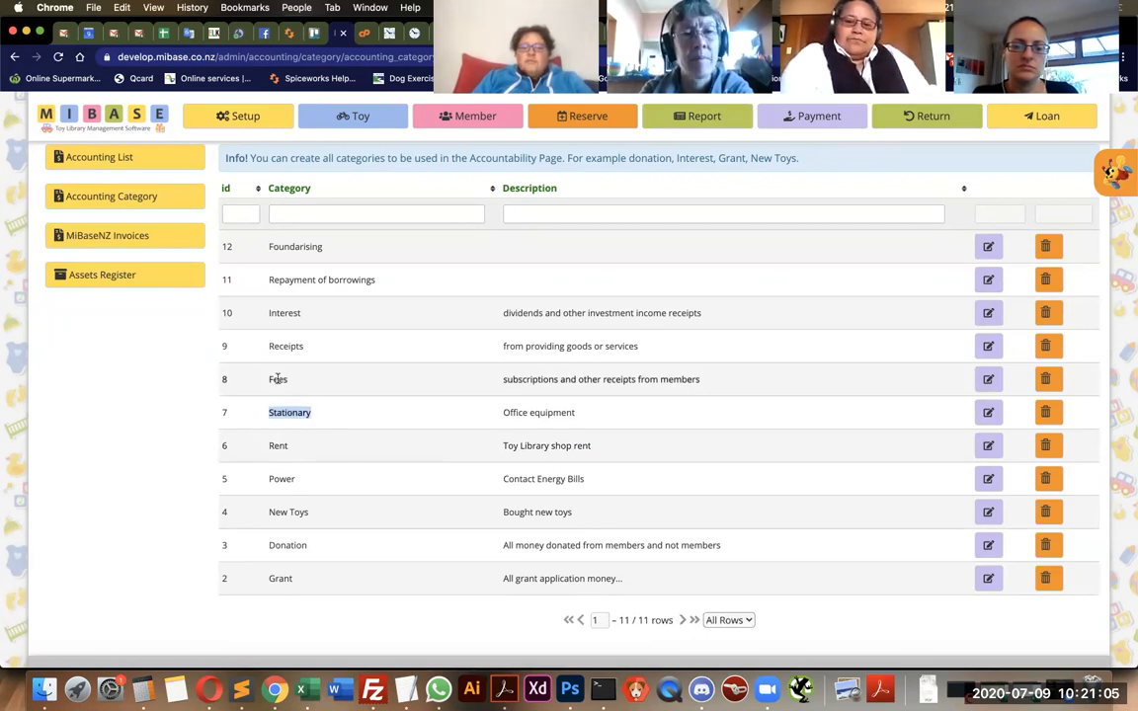
pyautogui.doubleClick(278, 379)
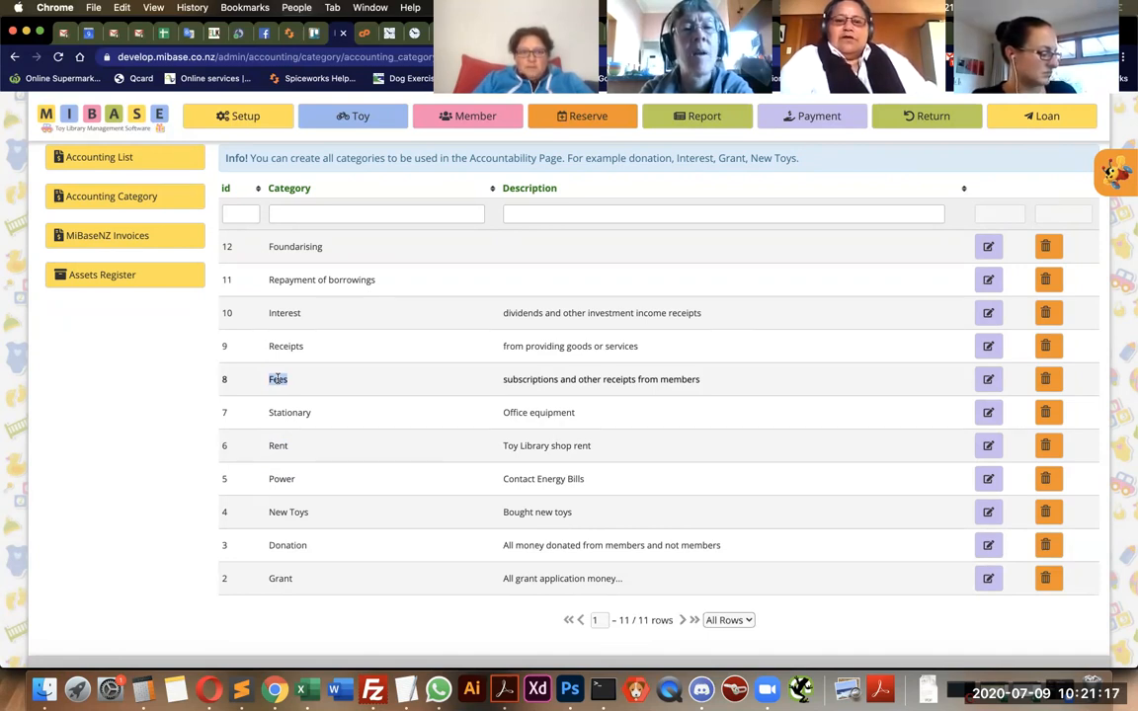
pyautogui.doubleClick(284, 346)
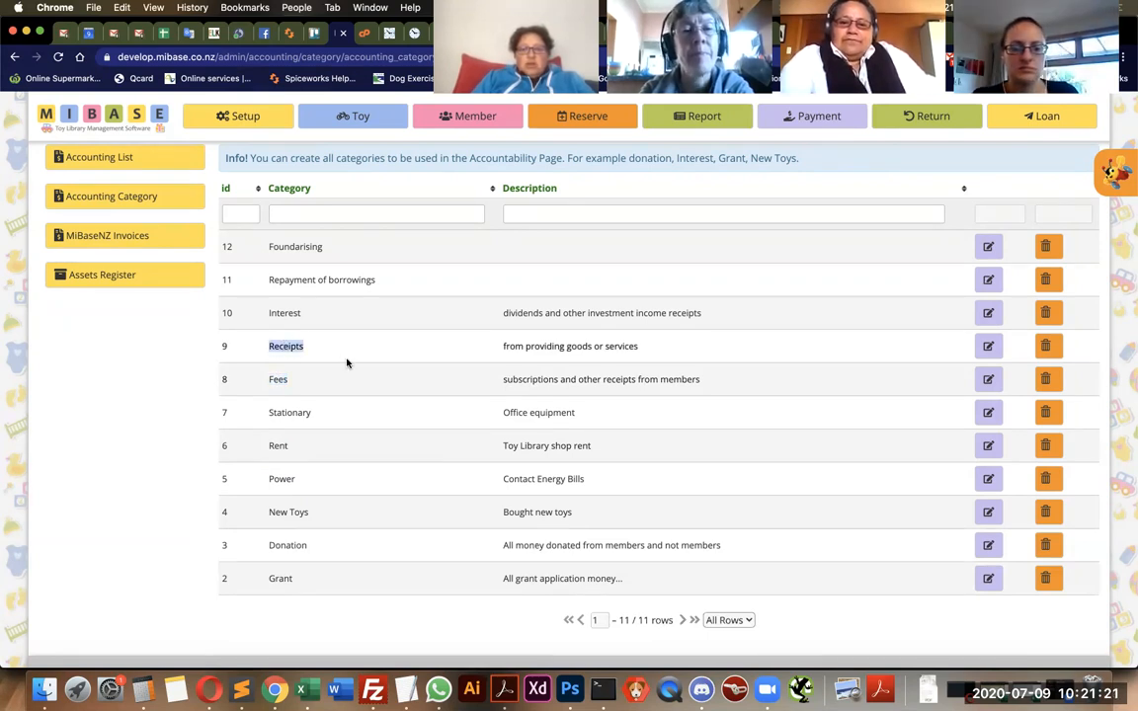
pyautogui.doubleClick(286, 313)
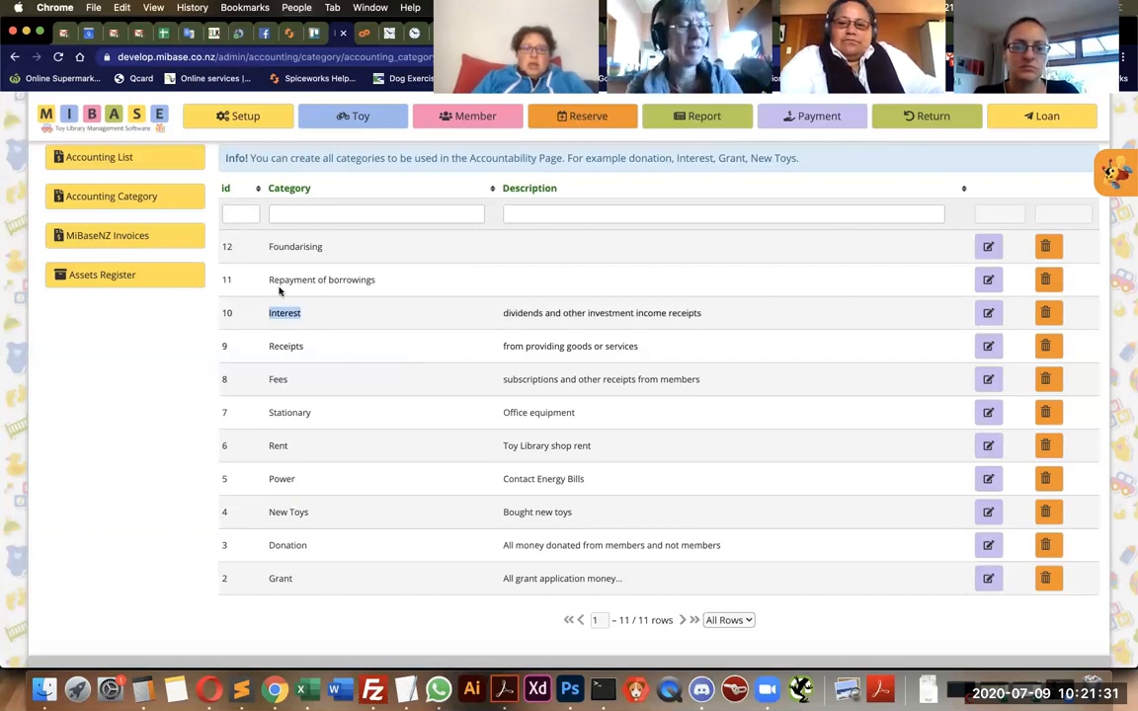
pyautogui.click(353, 281)
pyautogui.tripleClick(354, 280)
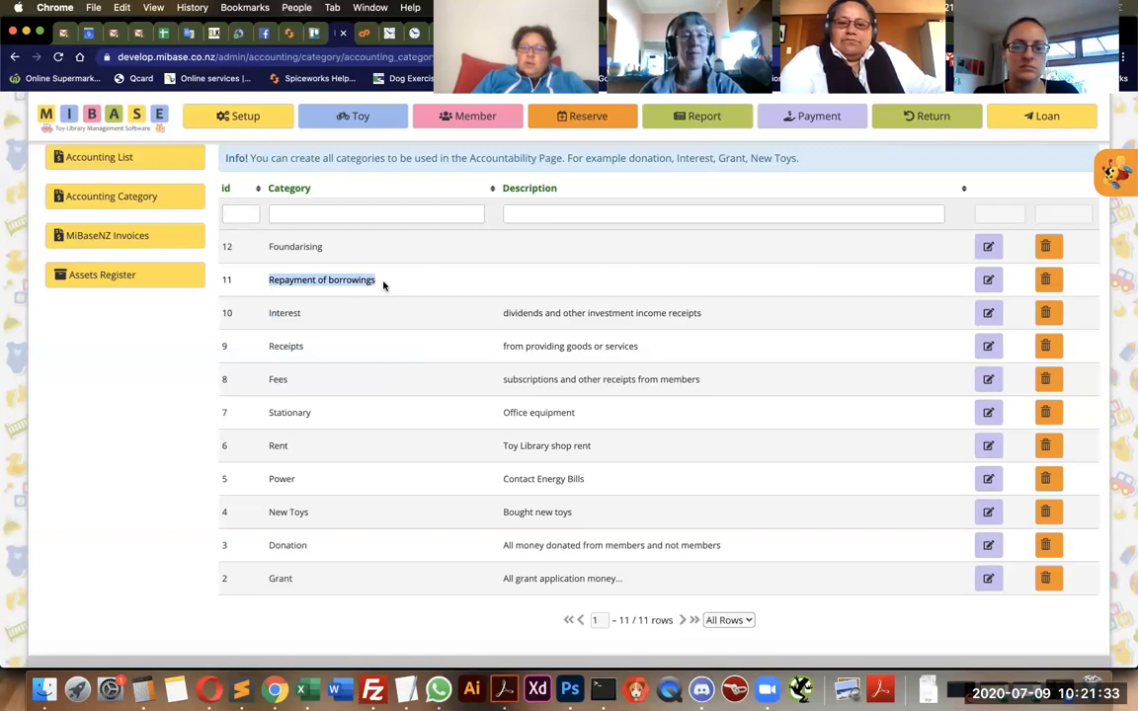
pyautogui.click(383, 285)
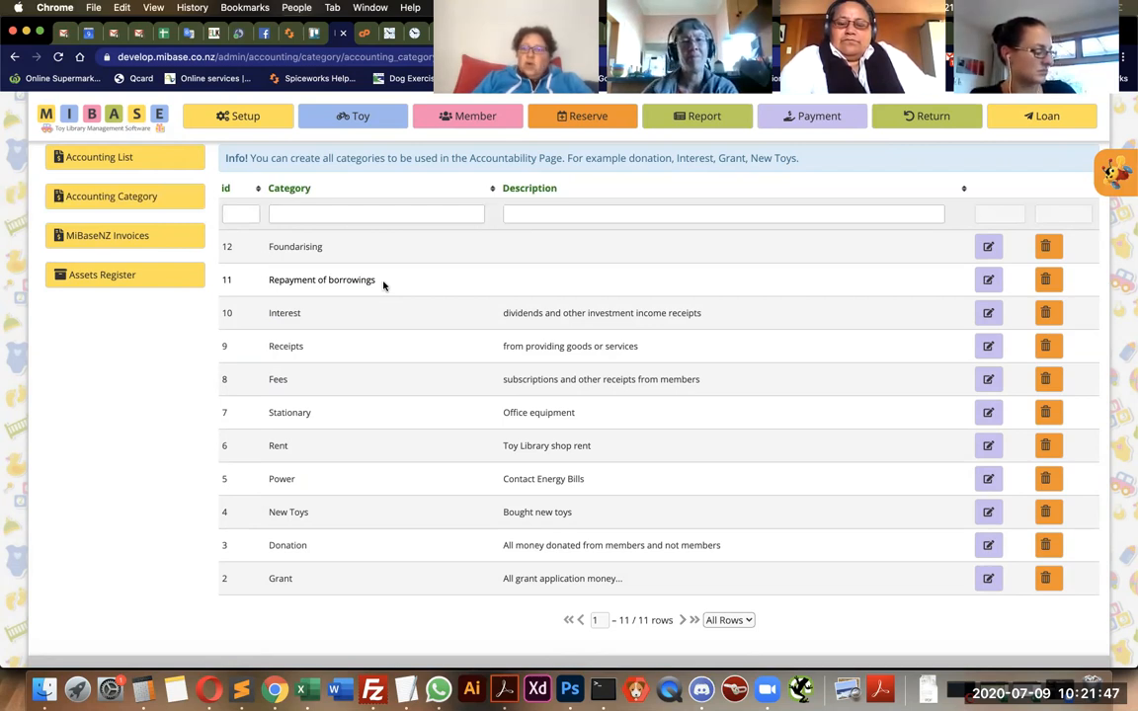
pyautogui.doubleClick(301, 247)
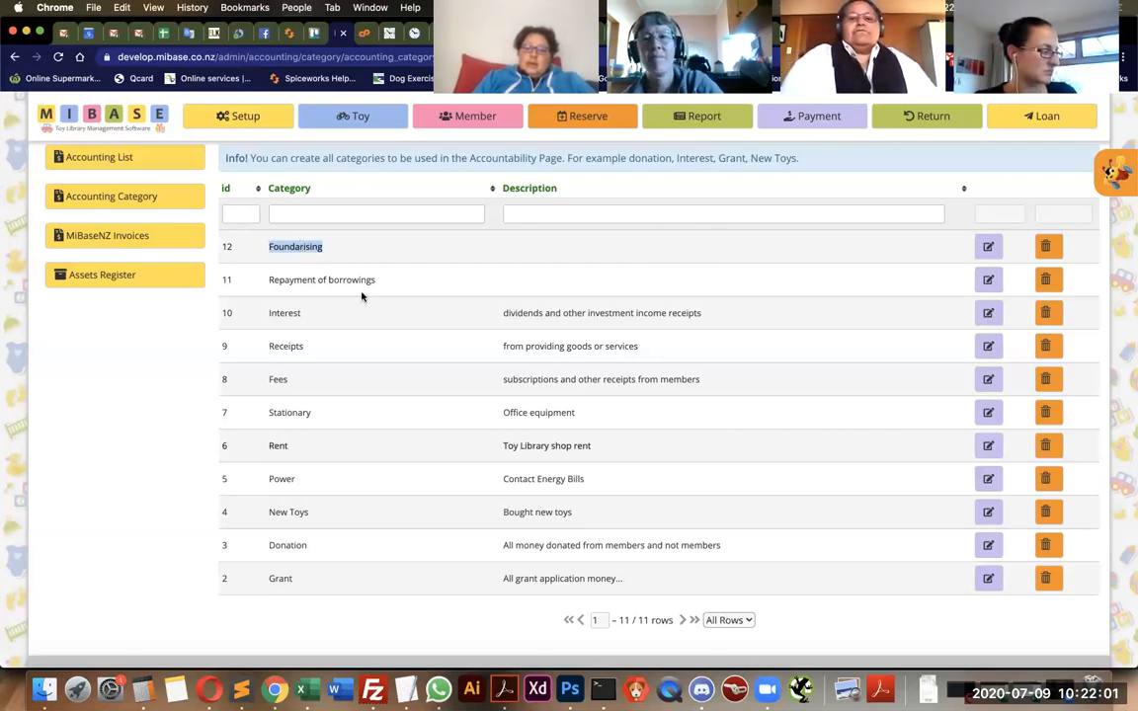
pyautogui.click(318, 514)
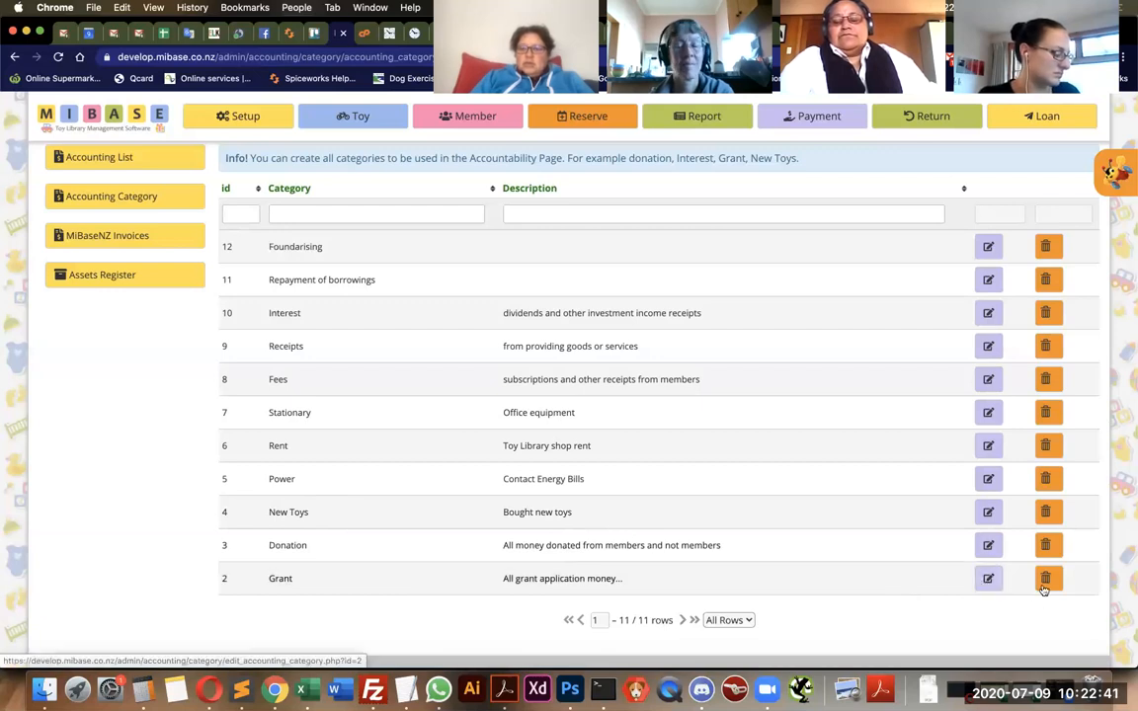
# Return to the accounting list and start a new accounting item.
pyautogui.scroll(2, 874, 465)
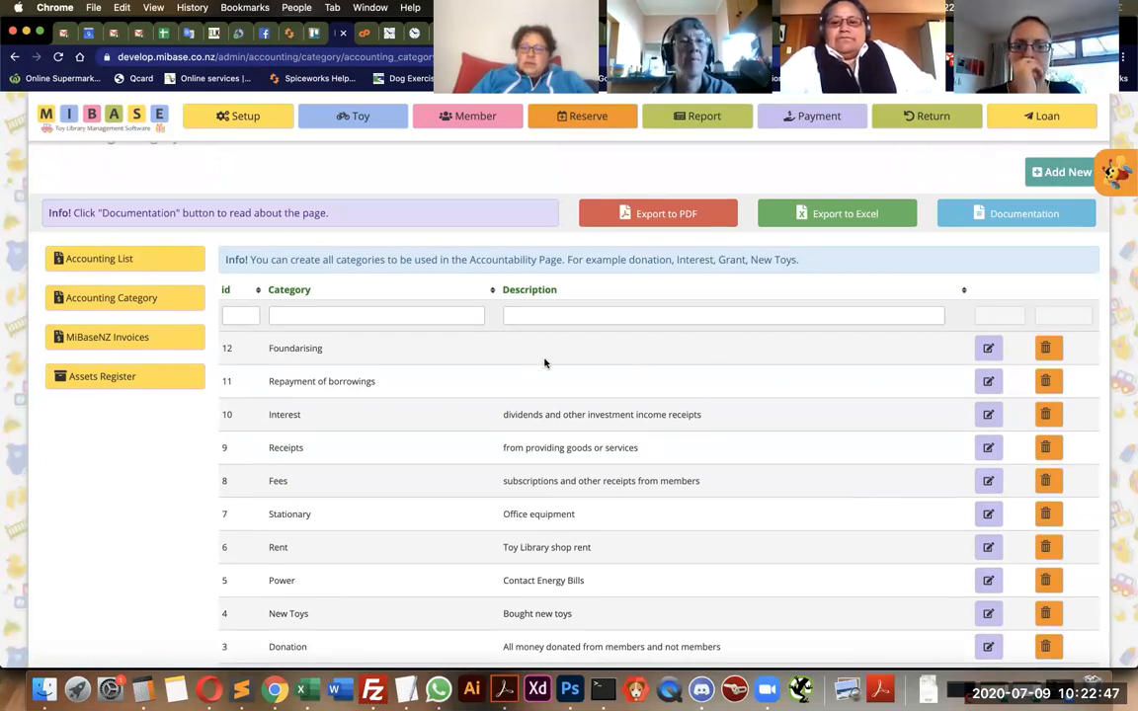
pyautogui.click(127, 261)
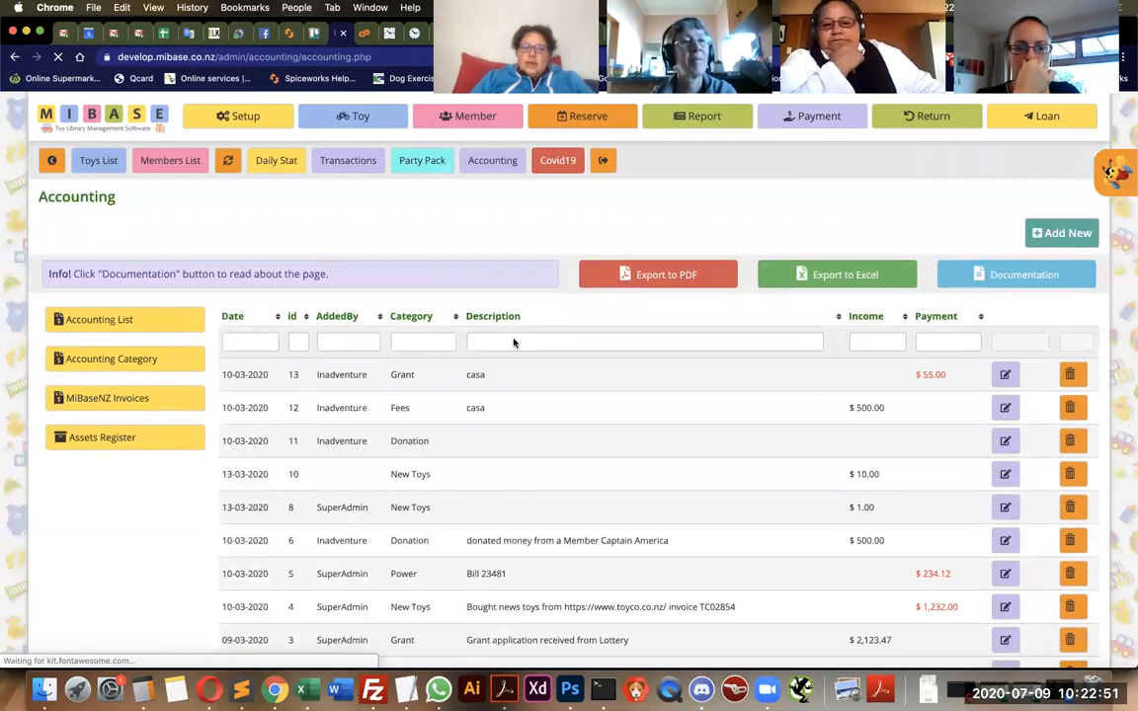
pyautogui.scroll(-1, 514, 346)
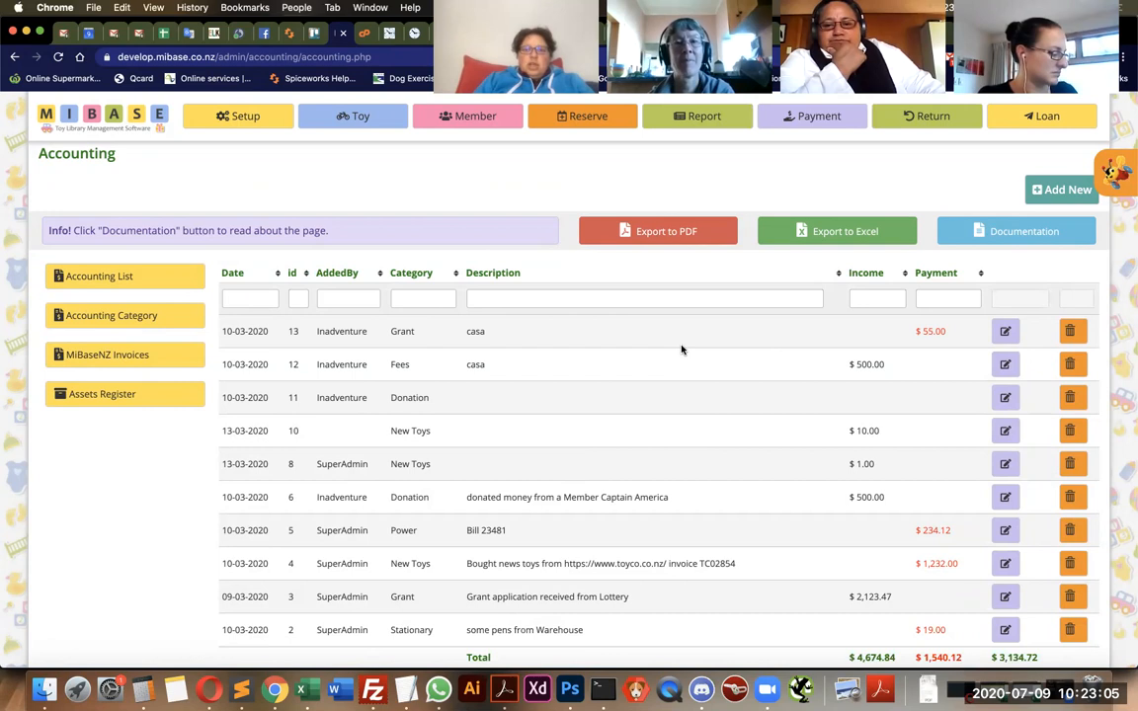
pyautogui.click(1055, 197)
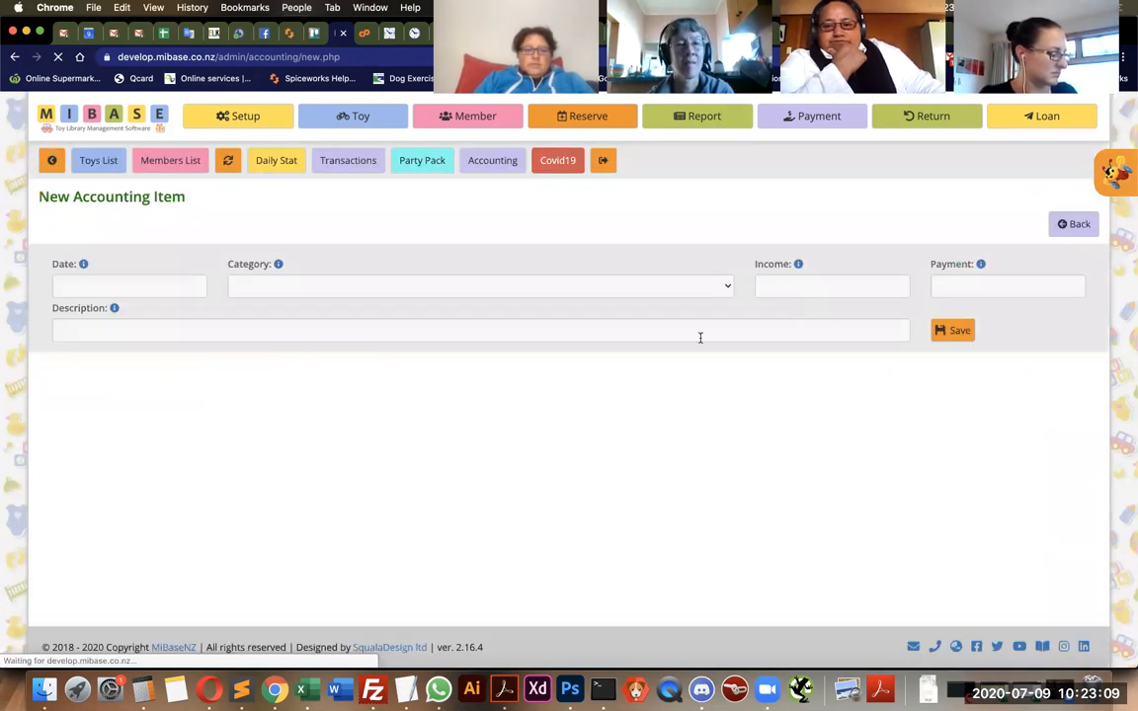
# Set the new item's date to 2020-7-9, its category to New Toys and its payment to 555.
pyautogui.click(90, 283)
pyautogui.click(220, 330)
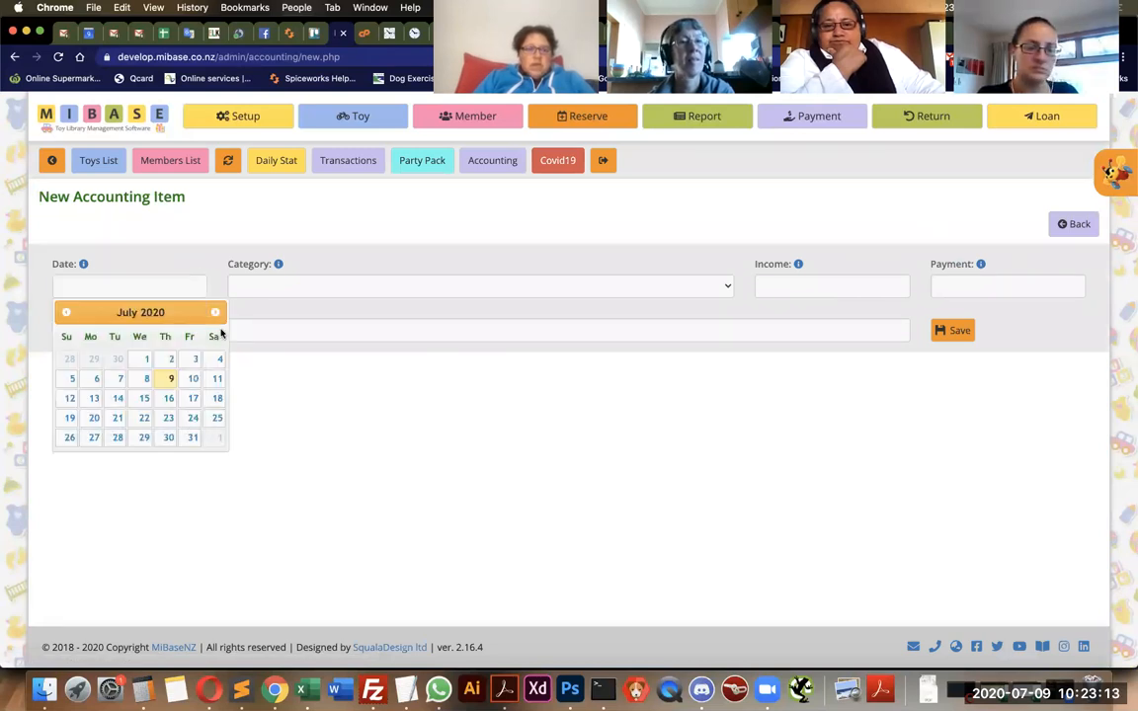
pyautogui.click(171, 383)
pyautogui.click(315, 288)
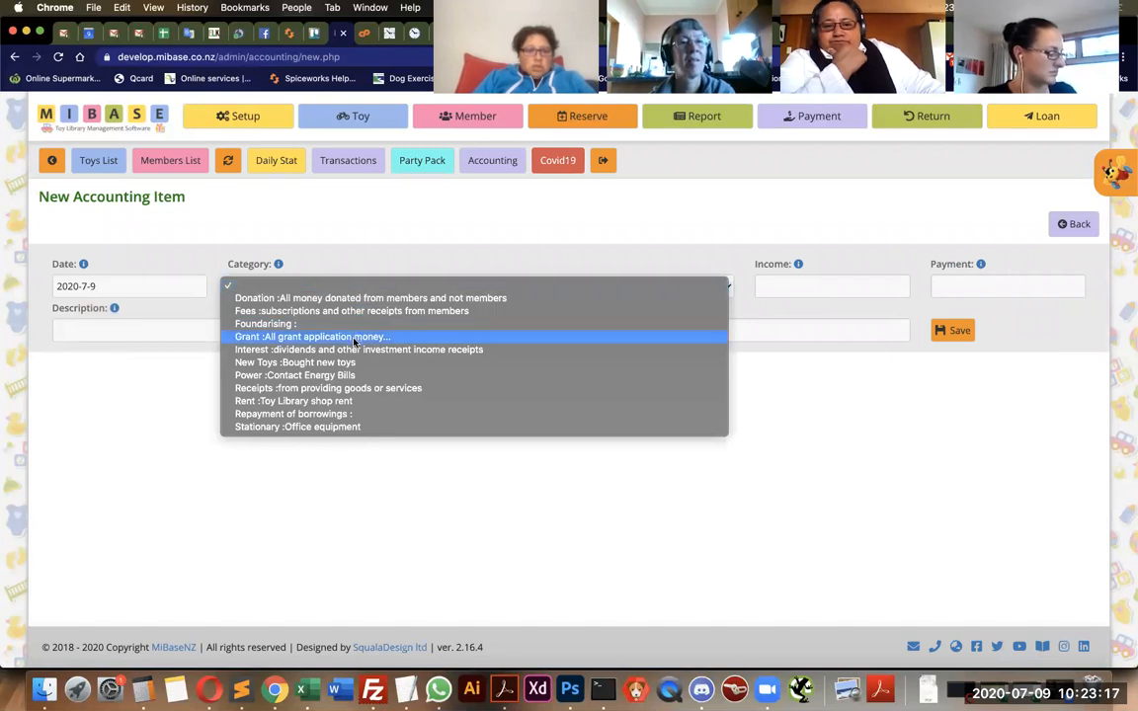
pyautogui.click(345, 363)
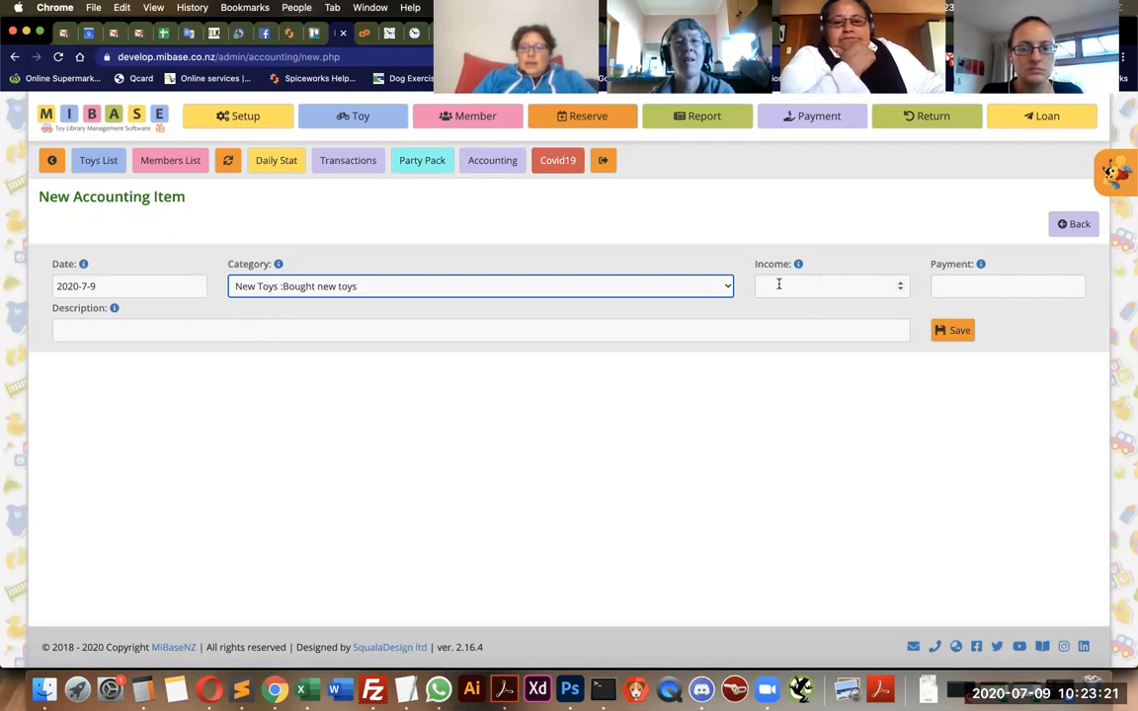
pyautogui.click(950, 280)
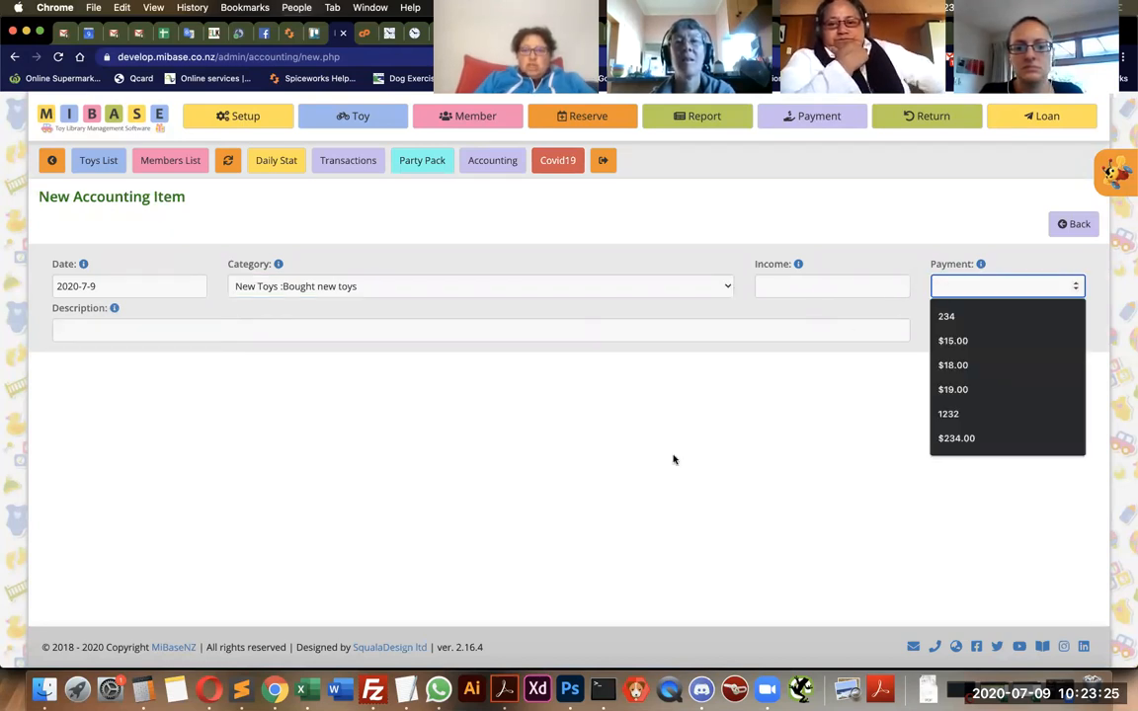
pyautogui.write('5')
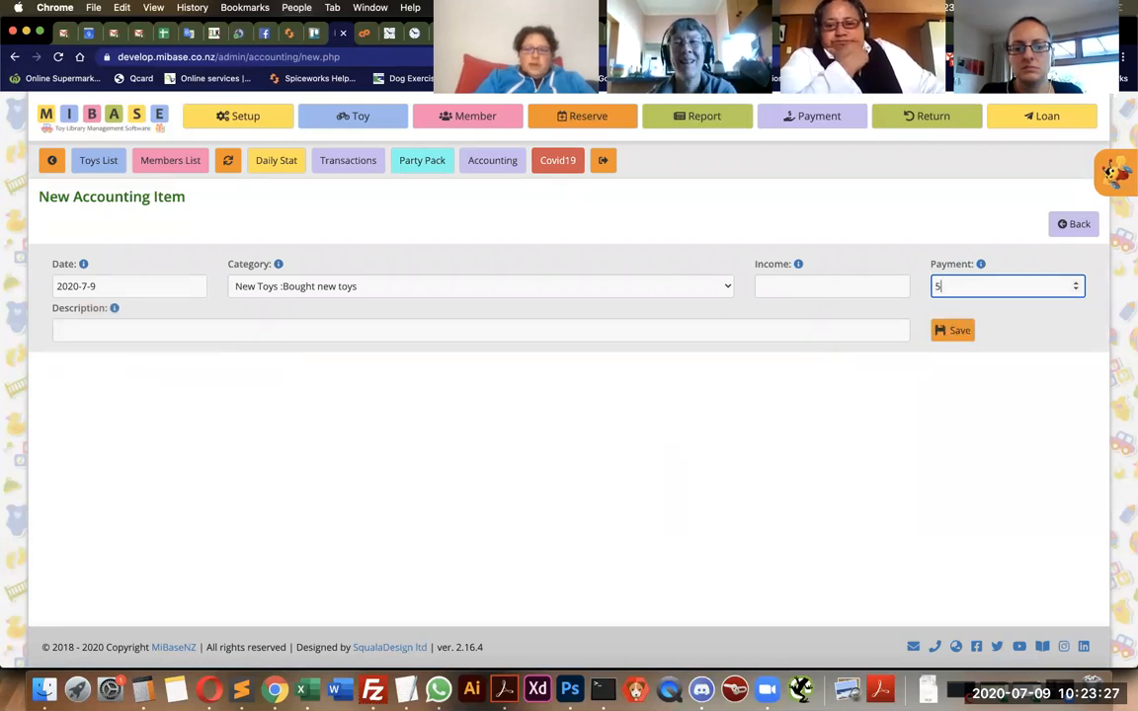
pyautogui.write('55')
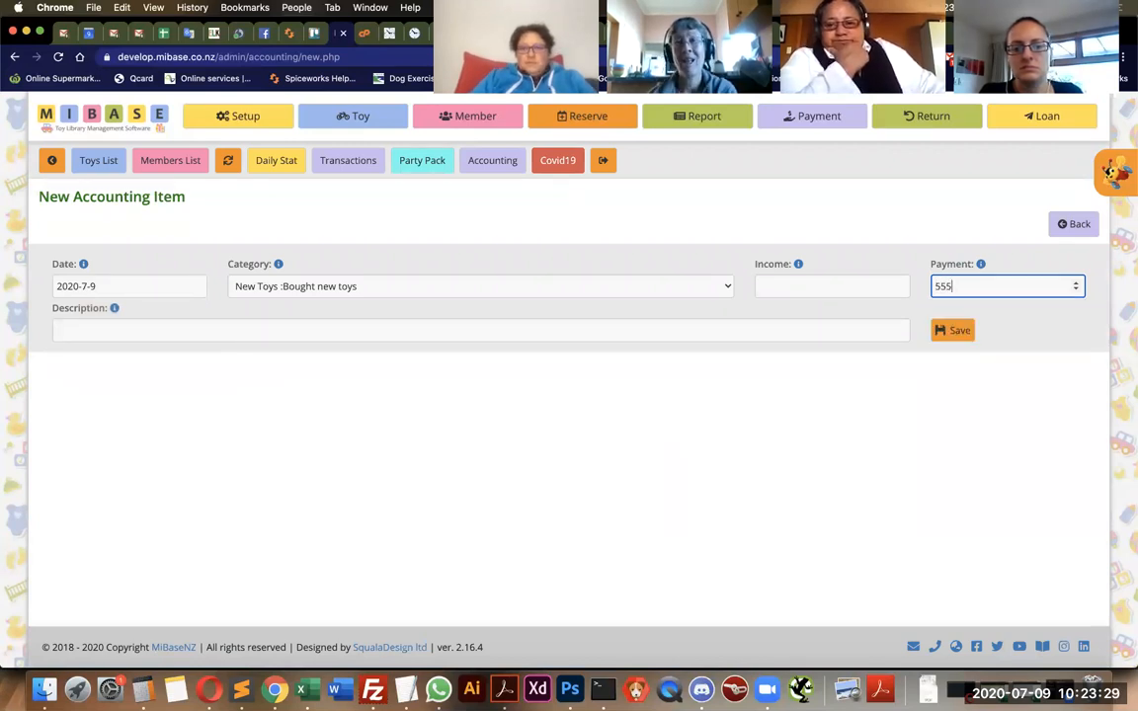
# Describe the item as "buying new toys from toyco", save the record and go back to the accounting list.
pyautogui.click(90, 332)
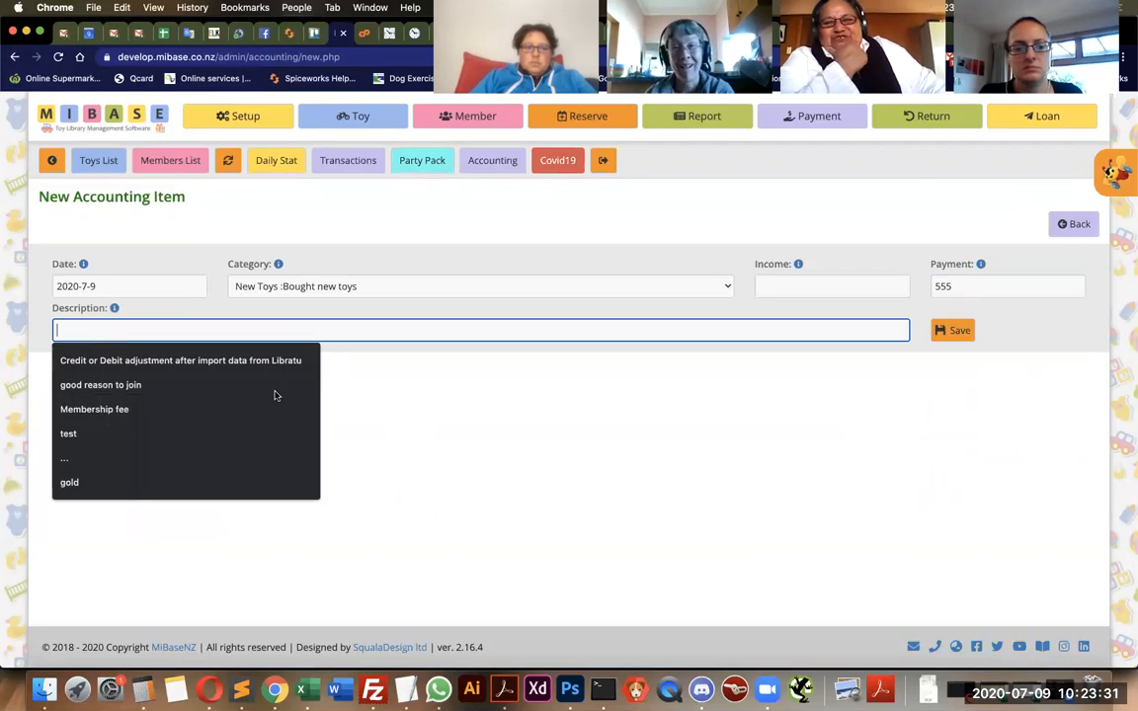
pyautogui.write('b')
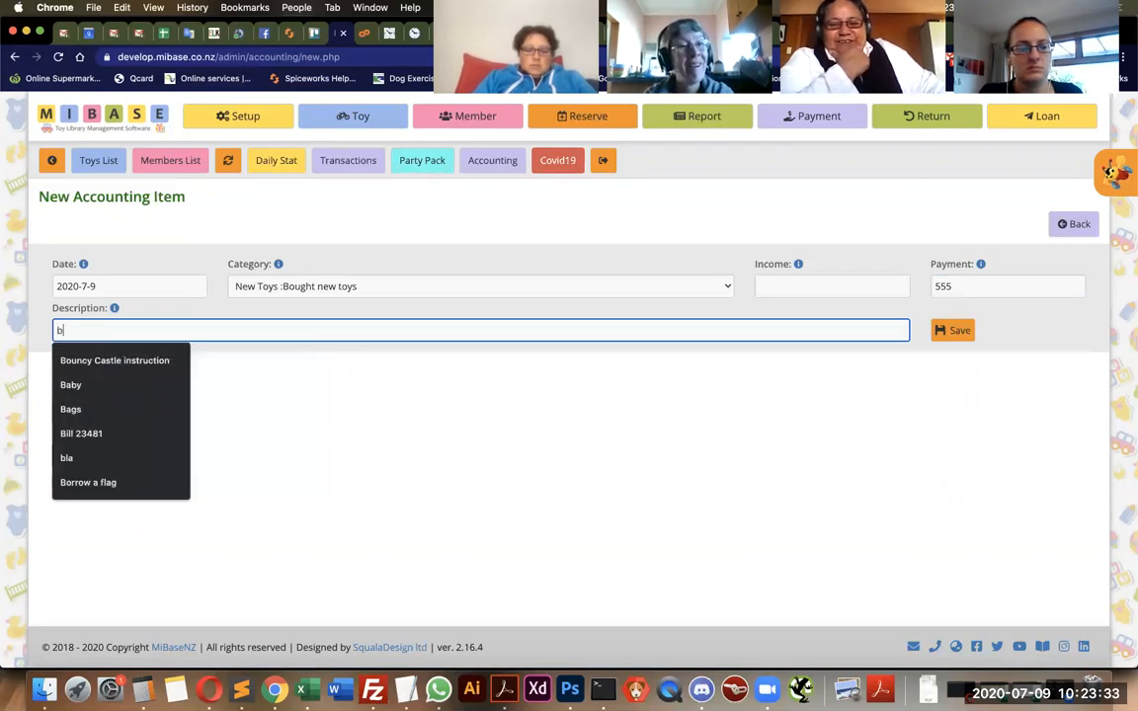
pyautogui.write('uying')
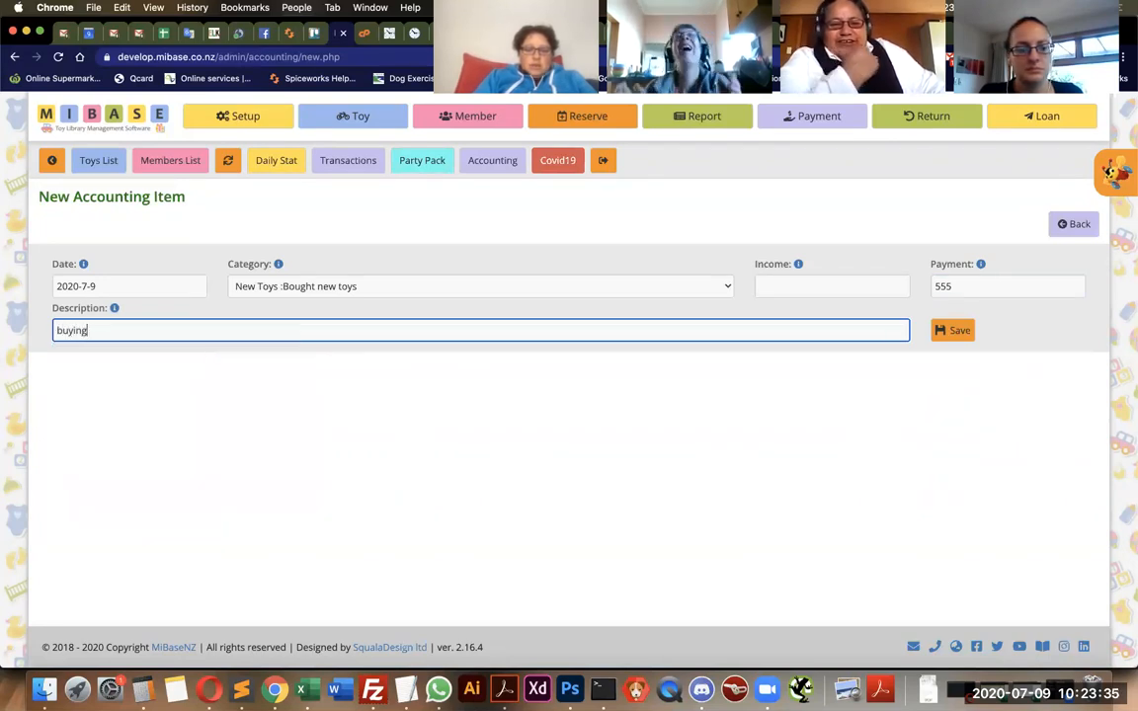
pyautogui.write(' toy')
pyautogui.press('BackSpace')
pyautogui.press('BackSpace')
pyautogui.press('BackSpace')
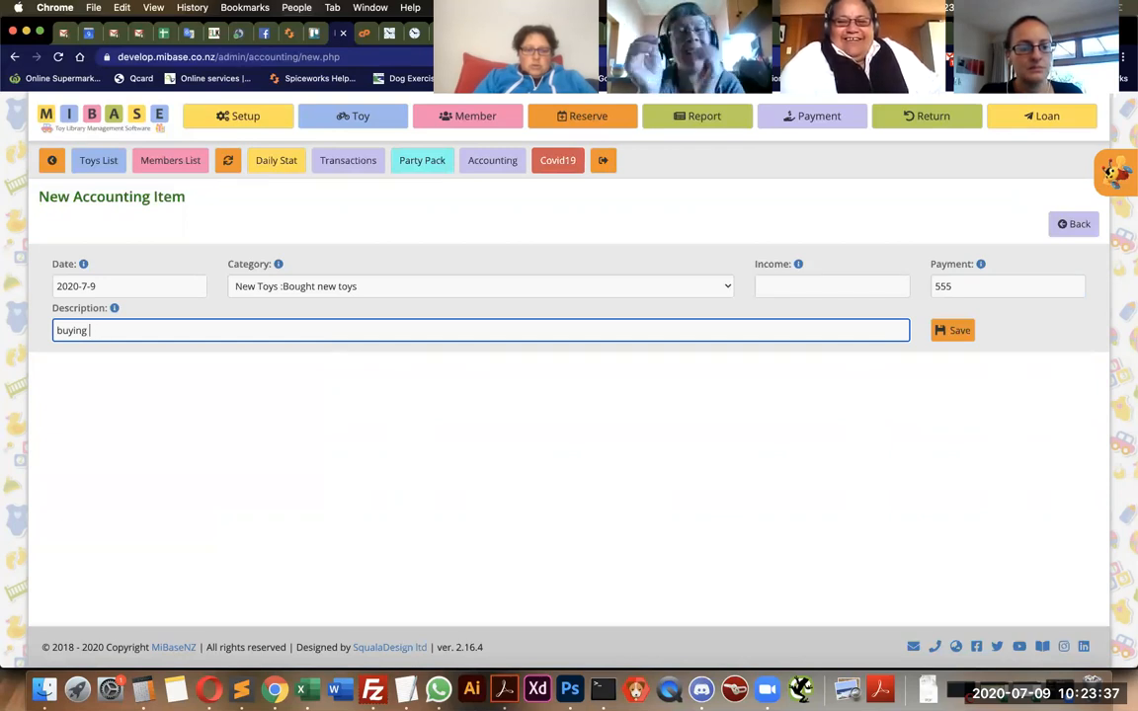
pyautogui.write('new toys f')
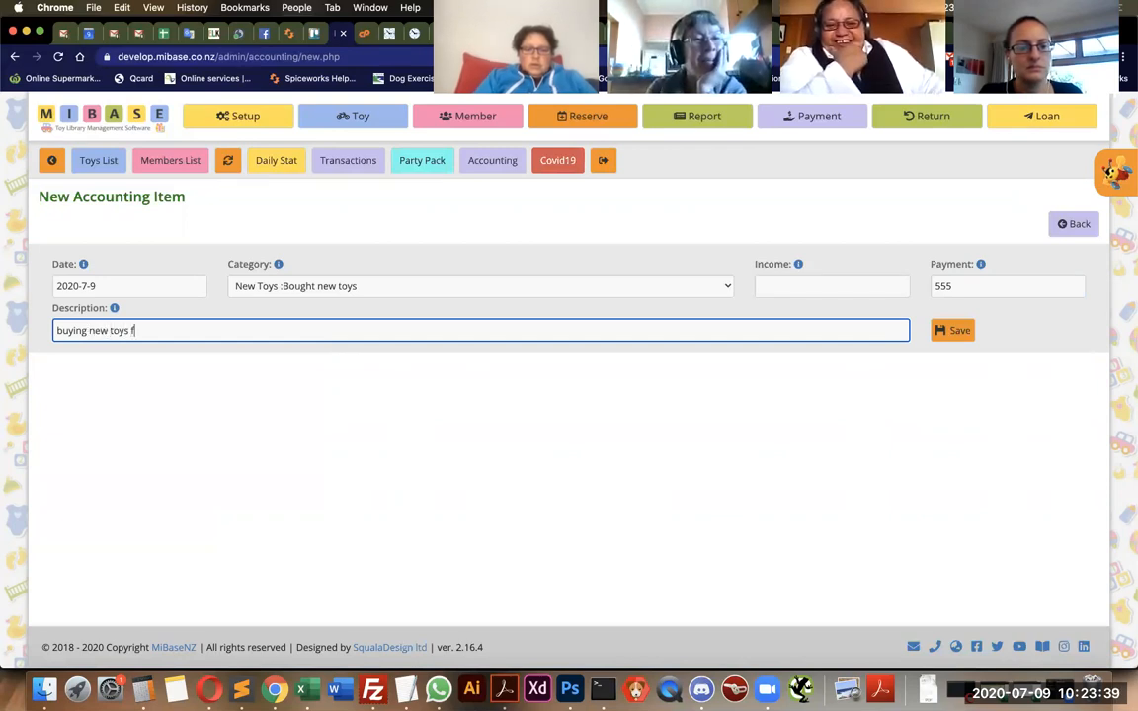
pyautogui.write('rom to')
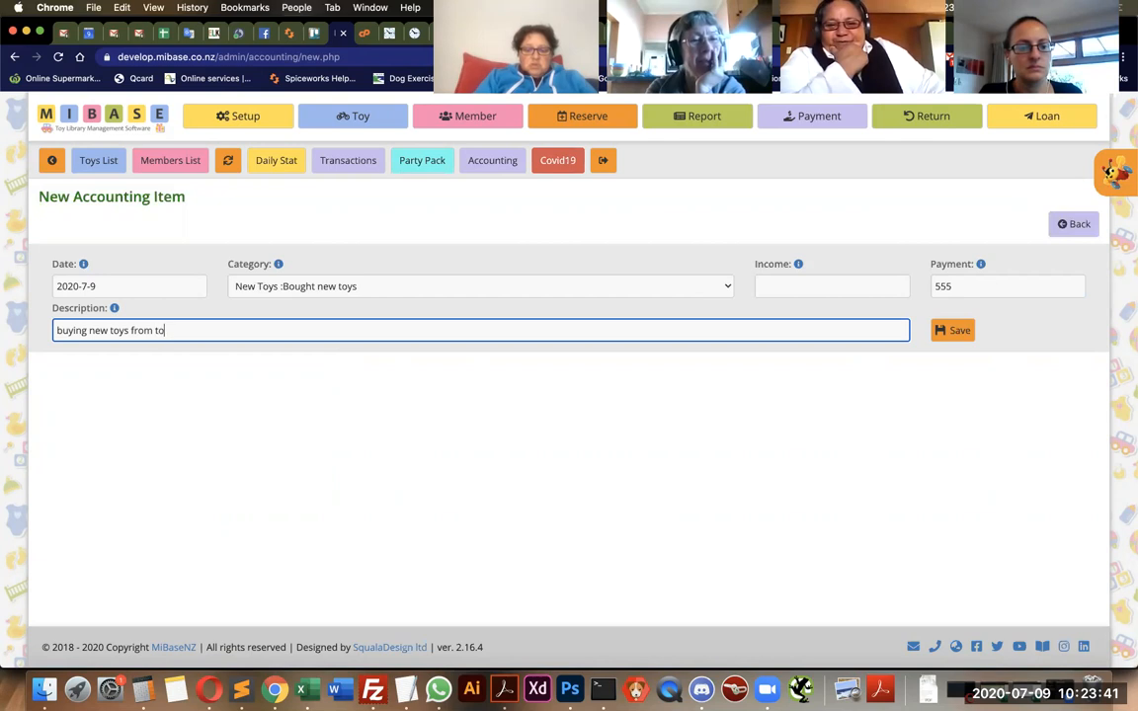
pyautogui.write('yco')
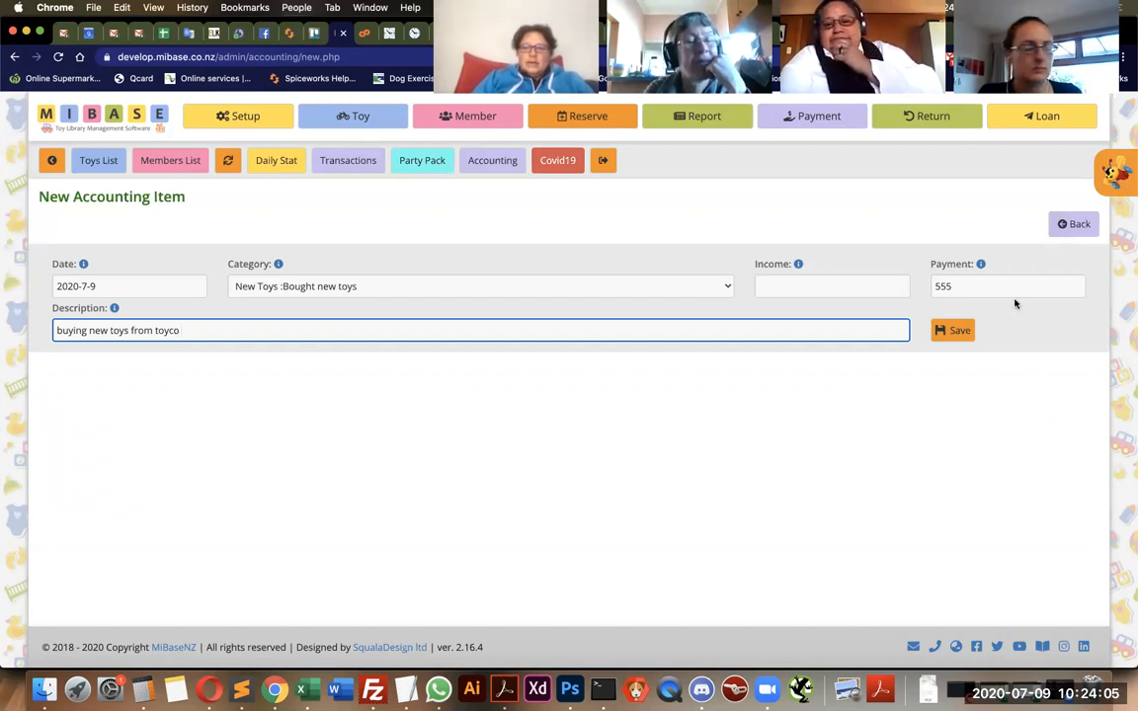
pyautogui.click(964, 332)
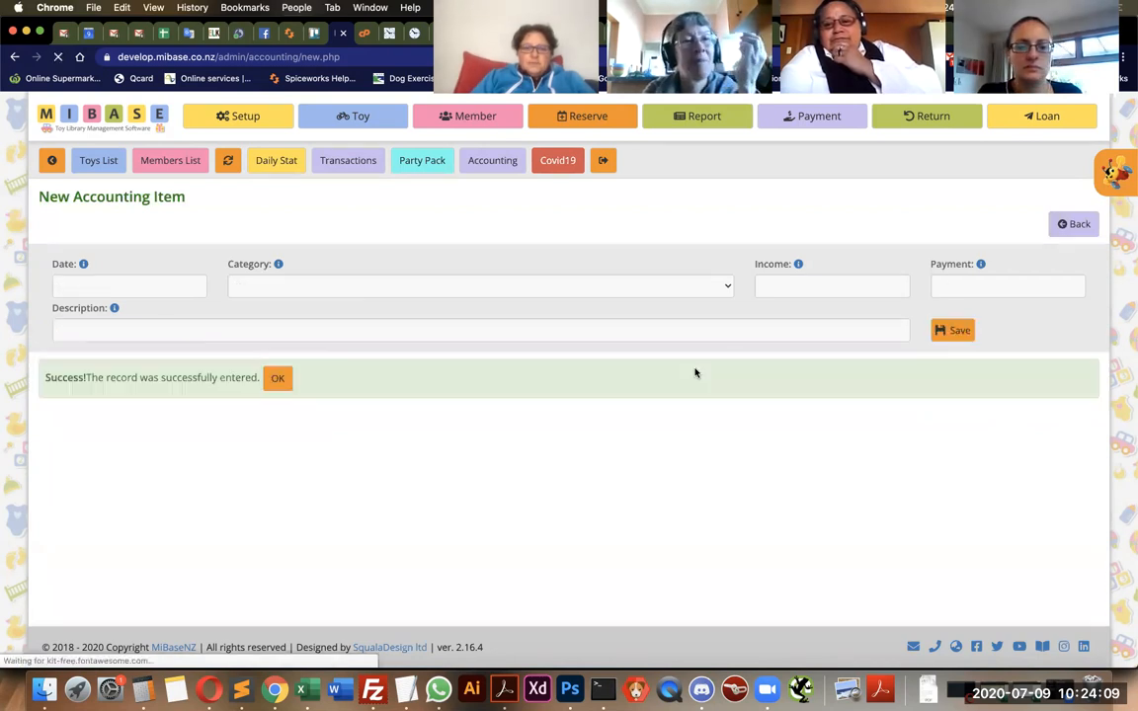
pyautogui.click(277, 380)
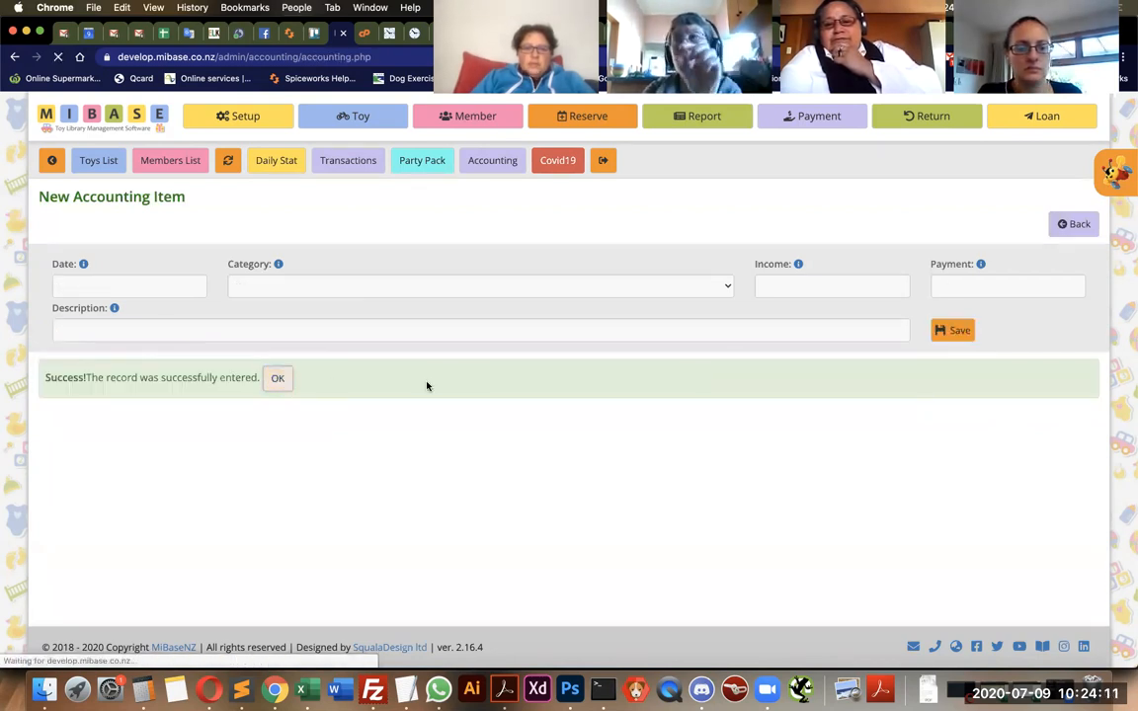
# Check the category, description and payment of the newly added toyco entry in the accounting list.
pyautogui.scroll(-2, 540, 410)
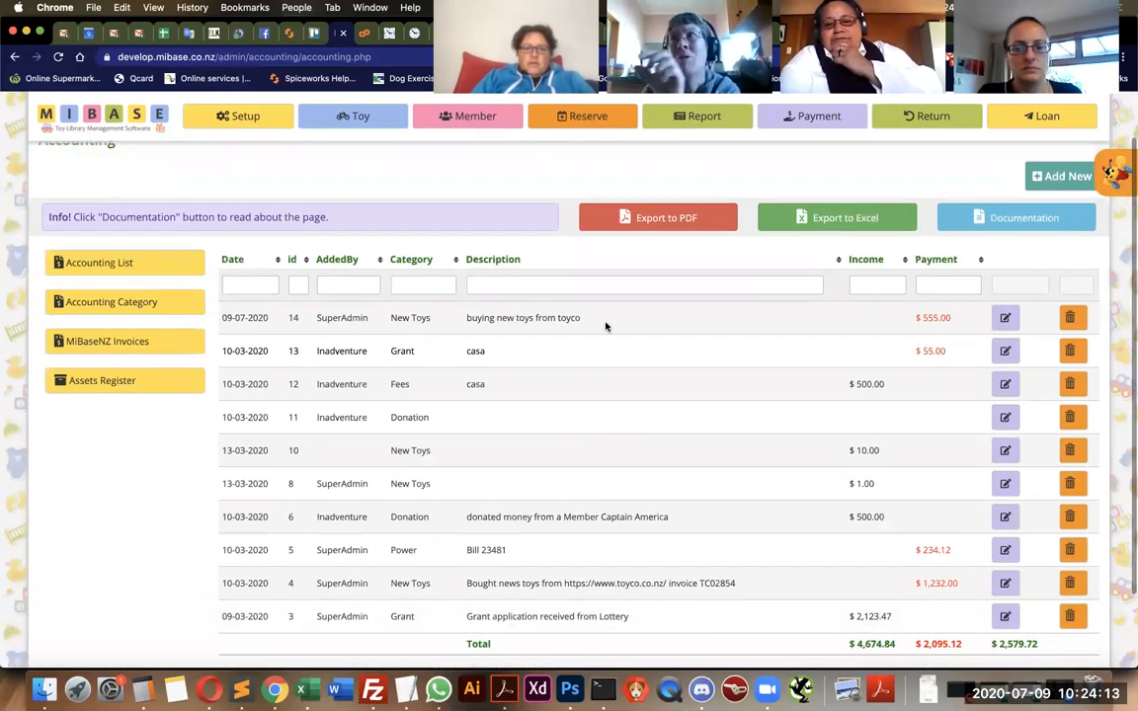
pyautogui.moveTo(585, 318); pyautogui.dragTo(390, 326)
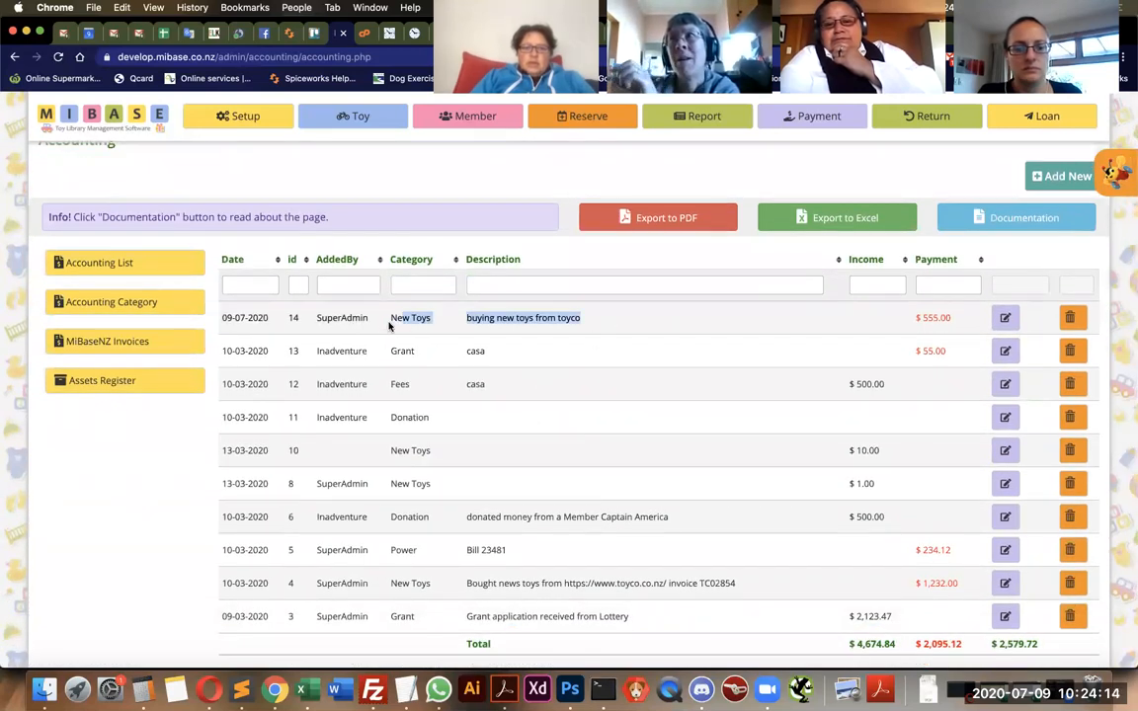
pyautogui.click(641, 330)
pyautogui.moveTo(909, 319); pyautogui.dragTo(956, 320)
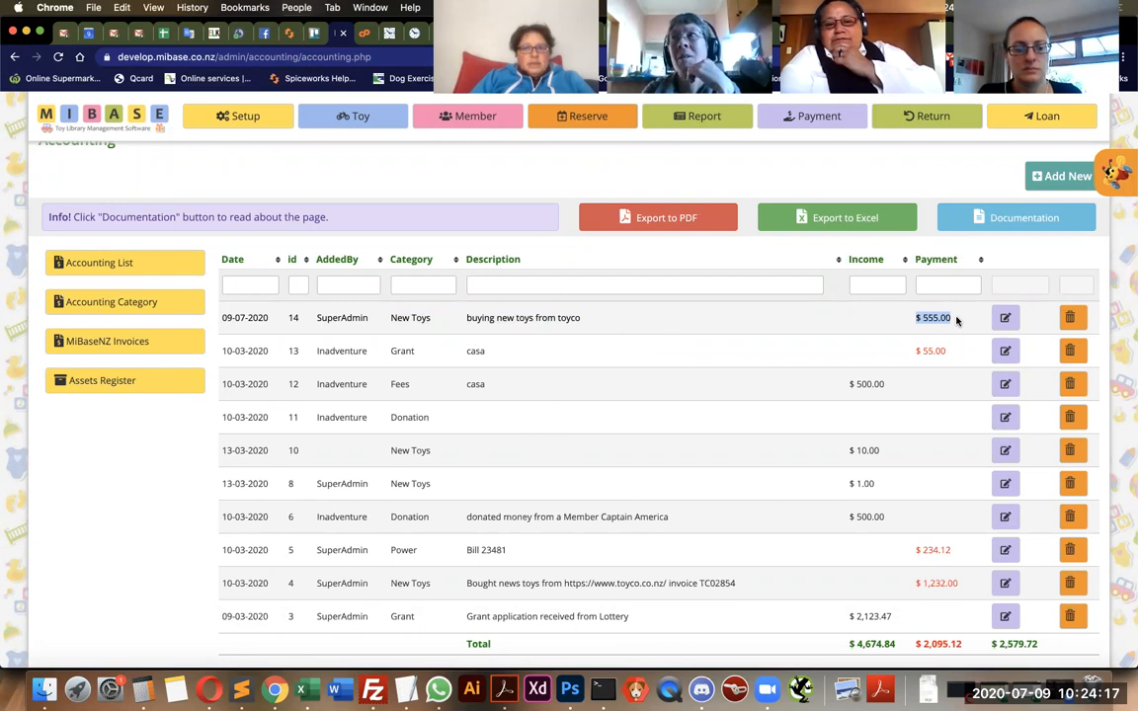
pyautogui.click(840, 319)
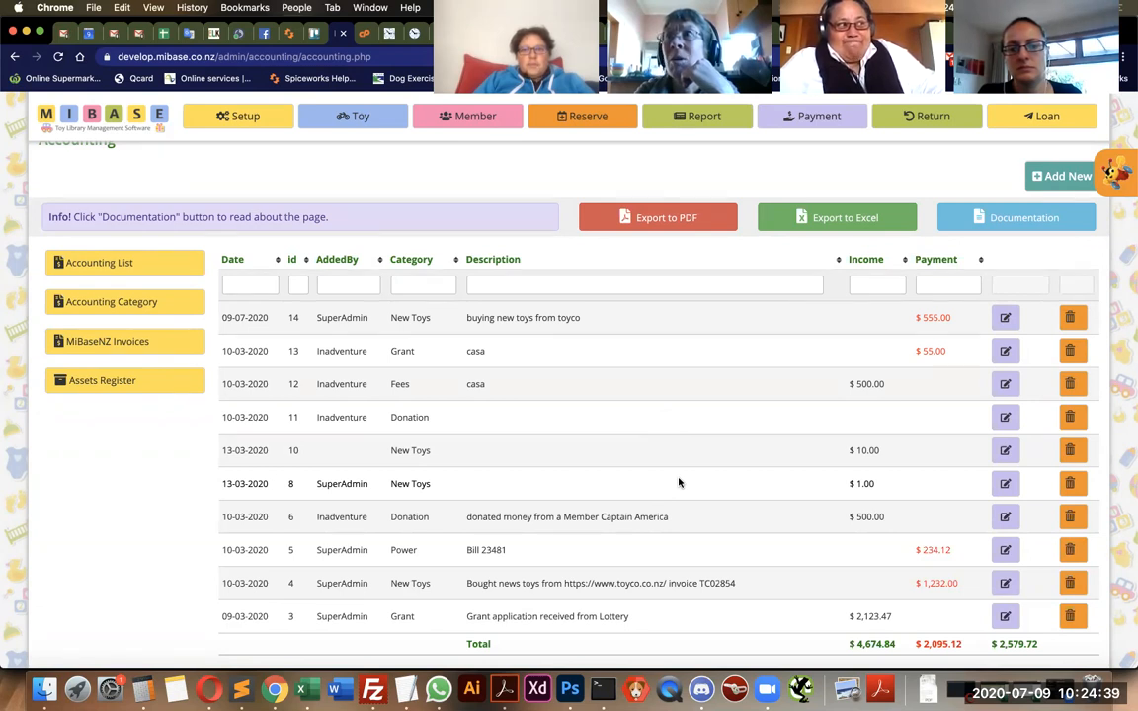
pyautogui.click(665, 217)
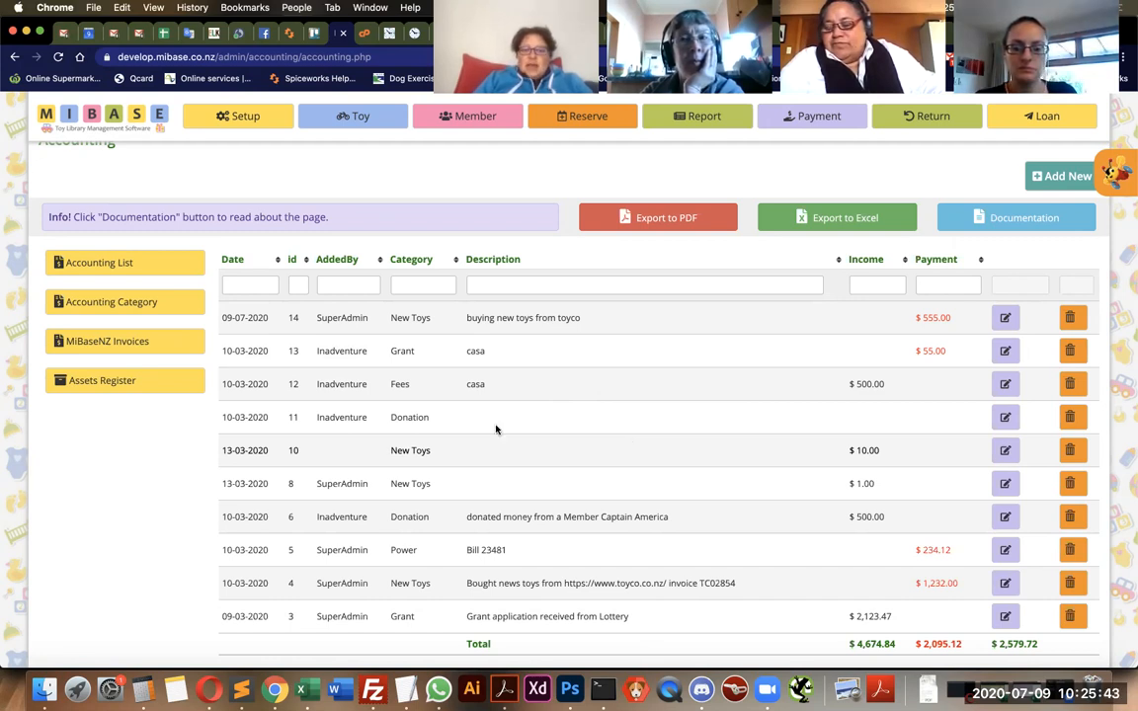
# Examine the Donation entry that has no amount, and the Power entry's category and bill description, in the accounting list.
pyautogui.moveTo(396, 417); pyautogui.dragTo(433, 421)
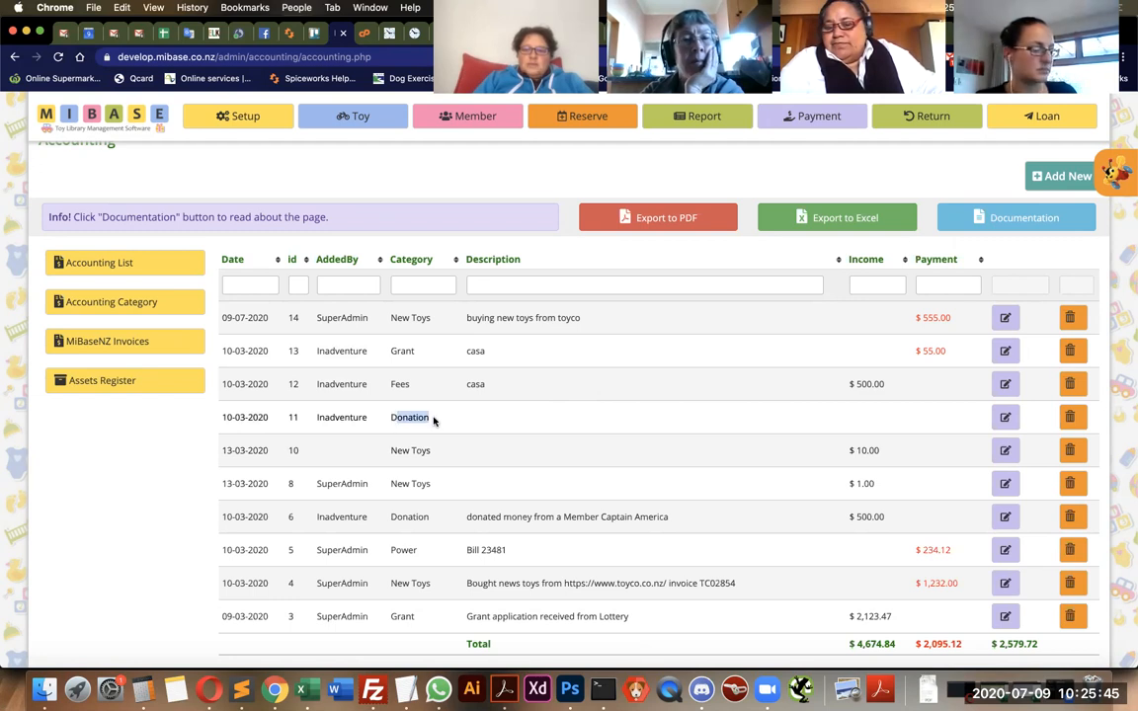
pyautogui.click(433, 421)
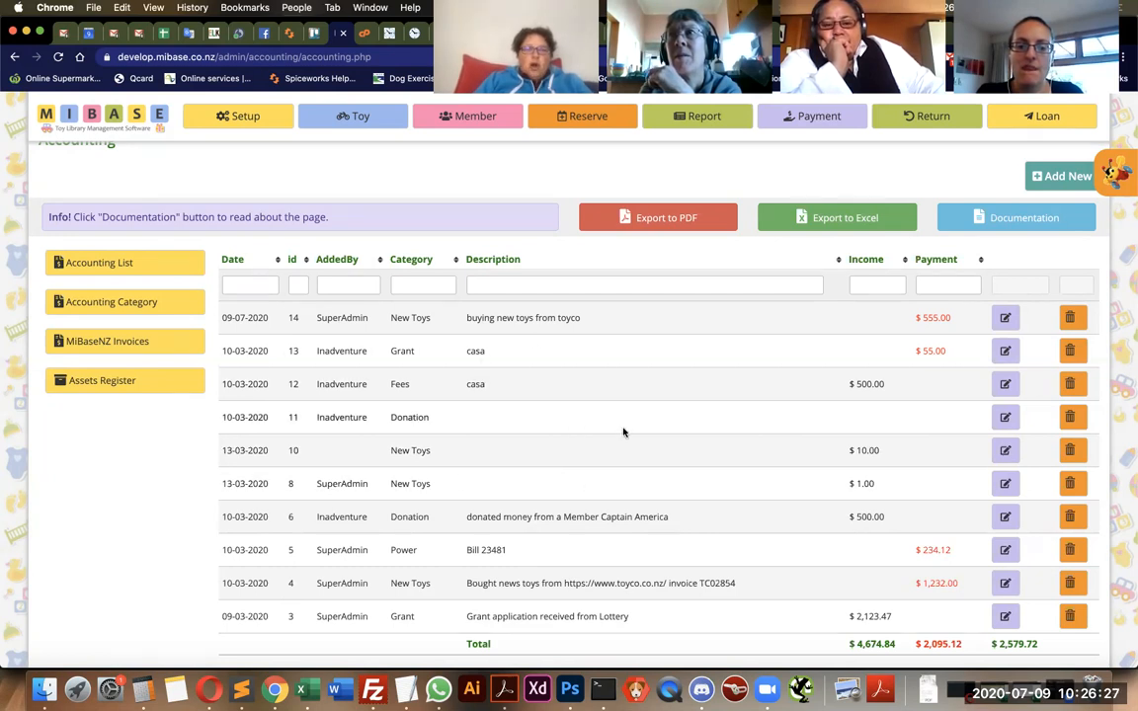
pyautogui.scroll(-2, 563, 494)
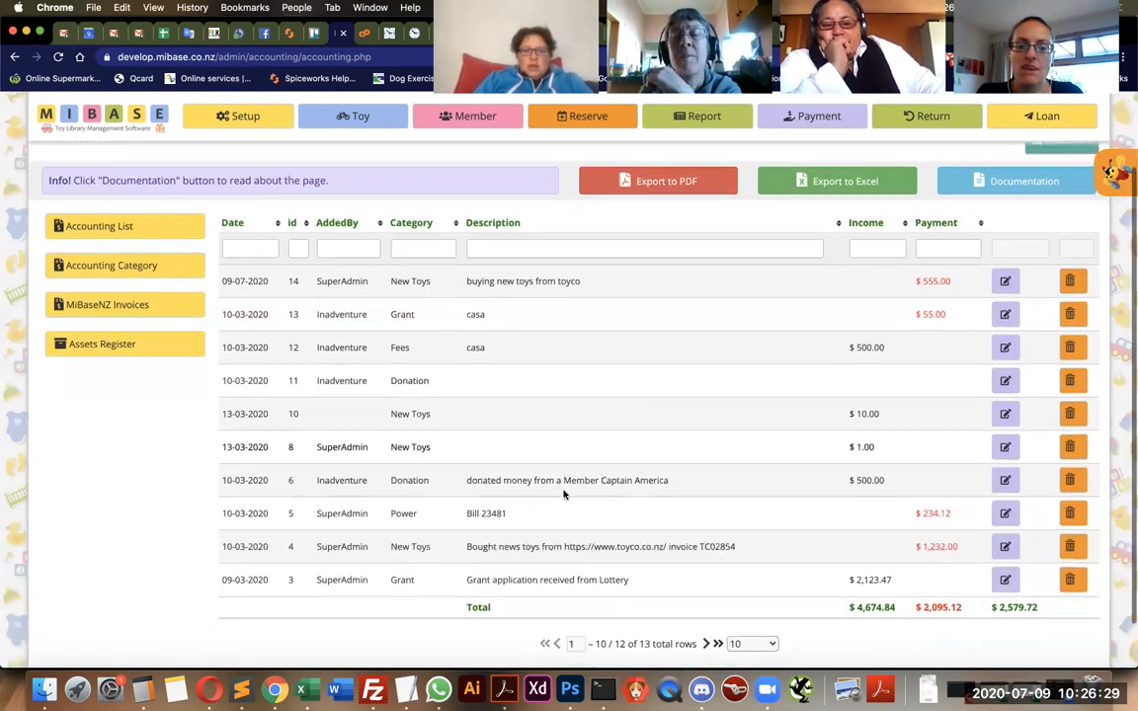
pyautogui.doubleClick(403, 480)
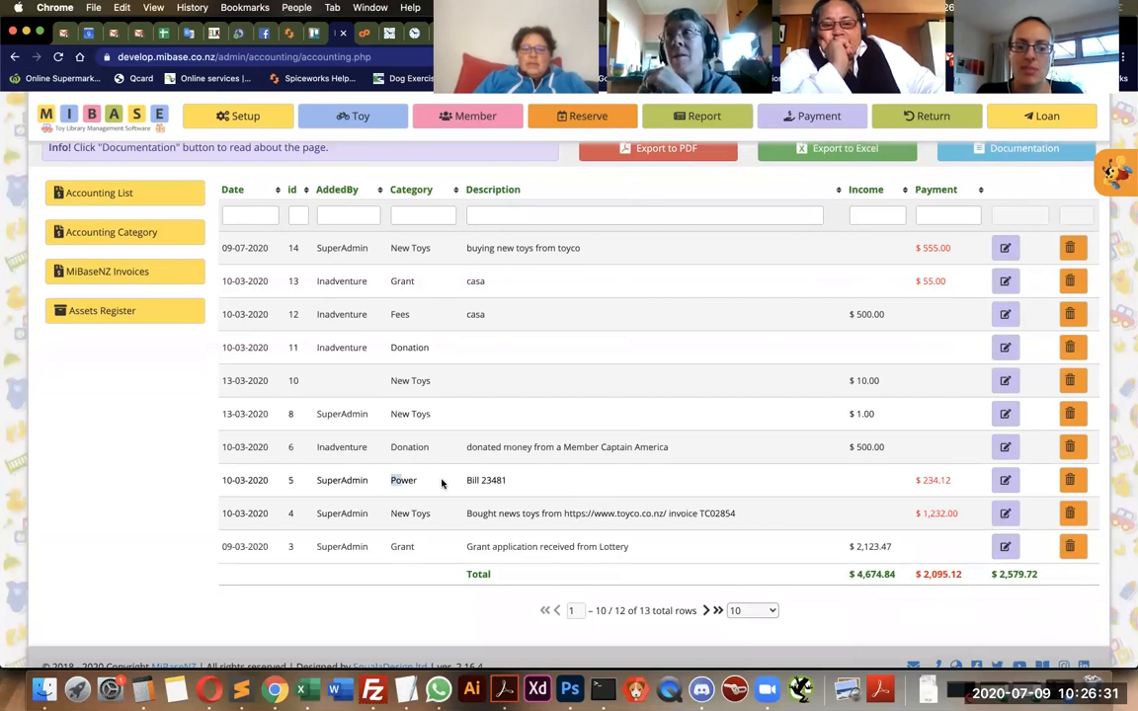
pyautogui.click(513, 482)
pyautogui.tripleClick(513, 482)
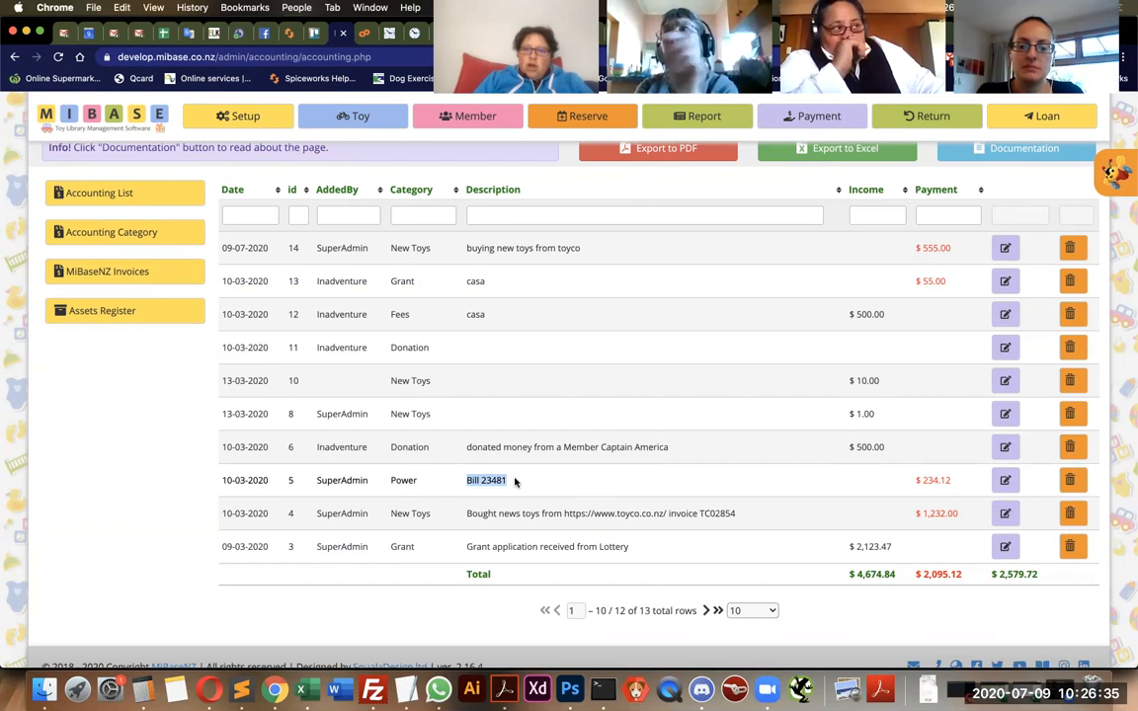
pyautogui.click(519, 486)
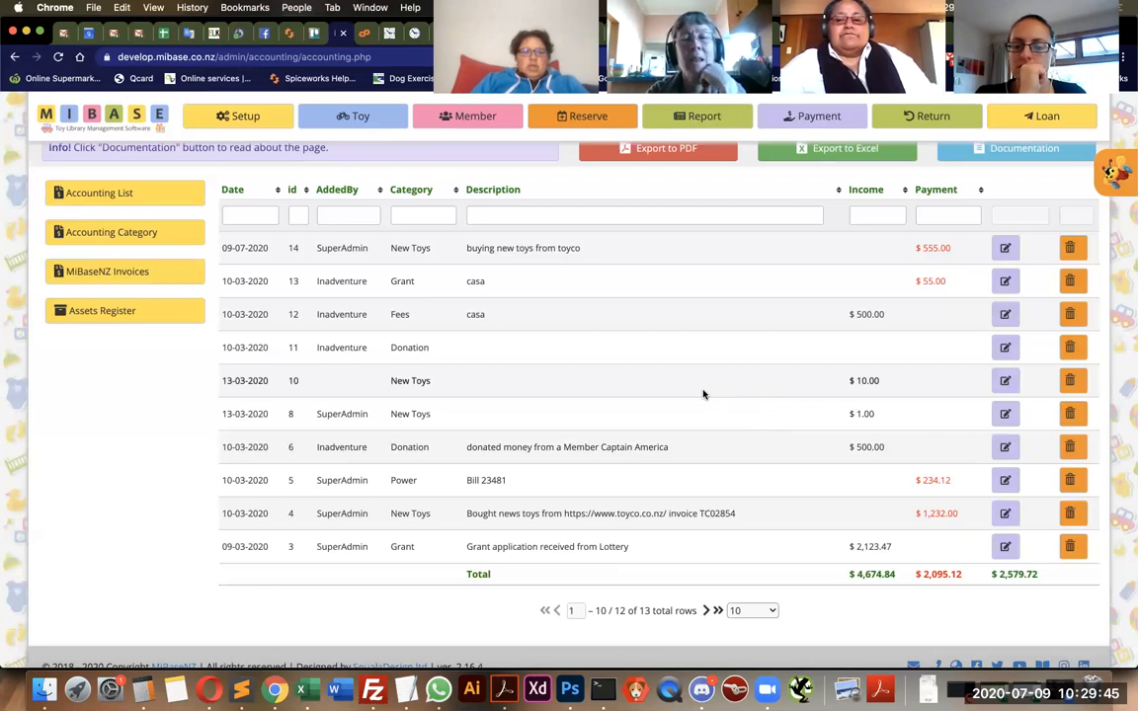
# View the MiBaseNZ invoices page and the assets register, including its introductory note on fixed assets.
pyautogui.scroll(2, 500, 415)
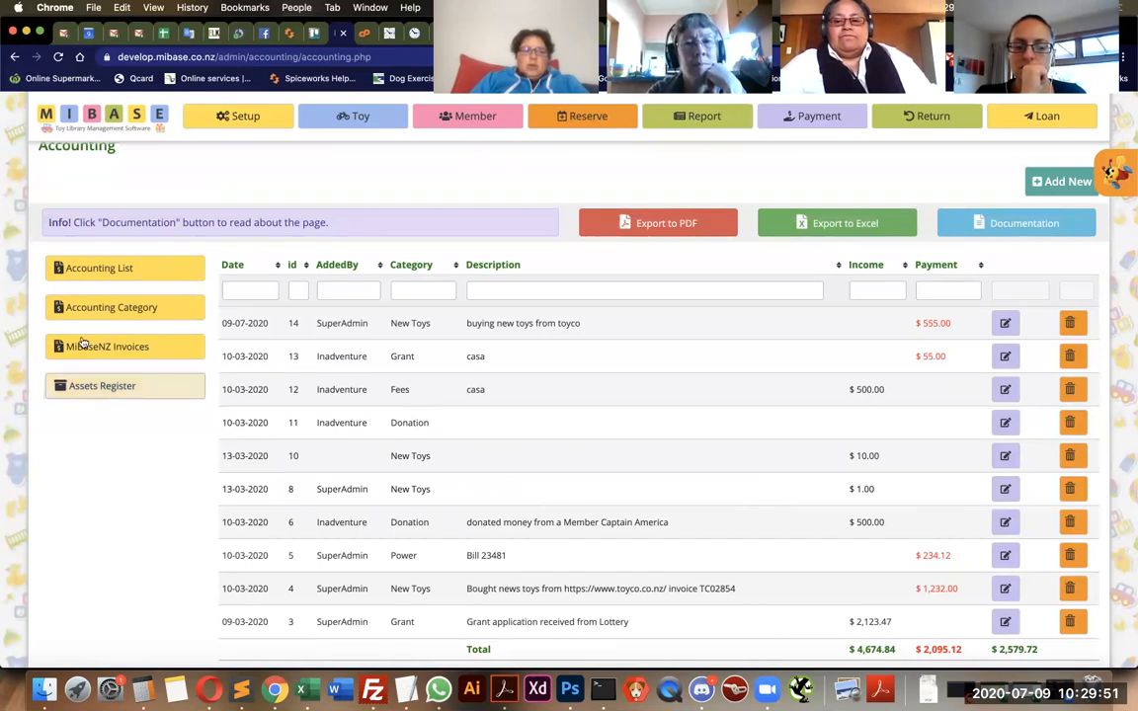
pyautogui.click(126, 354)
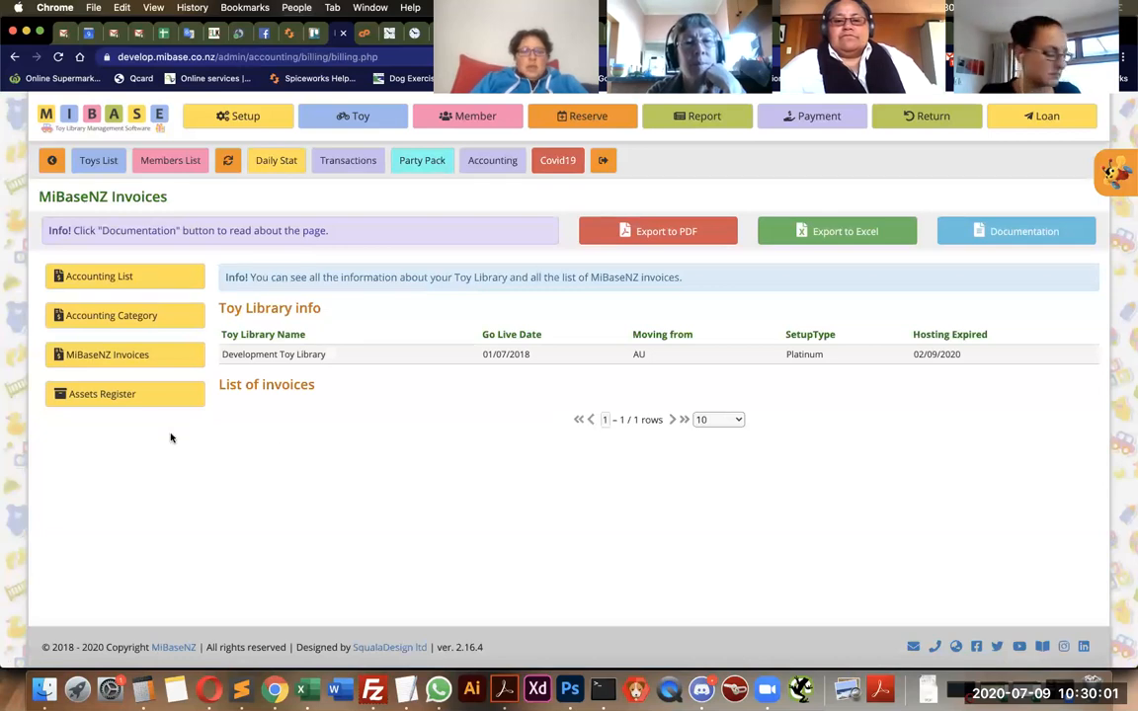
pyautogui.click(133, 400)
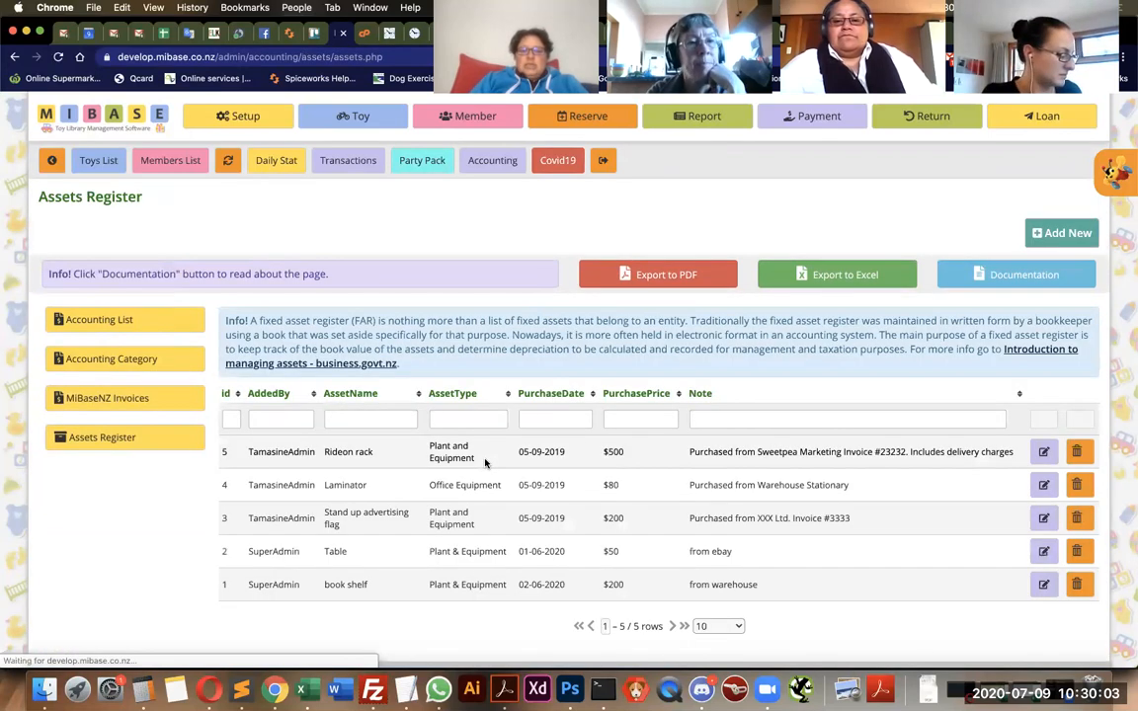
pyautogui.scroll(-1, 586, 438)
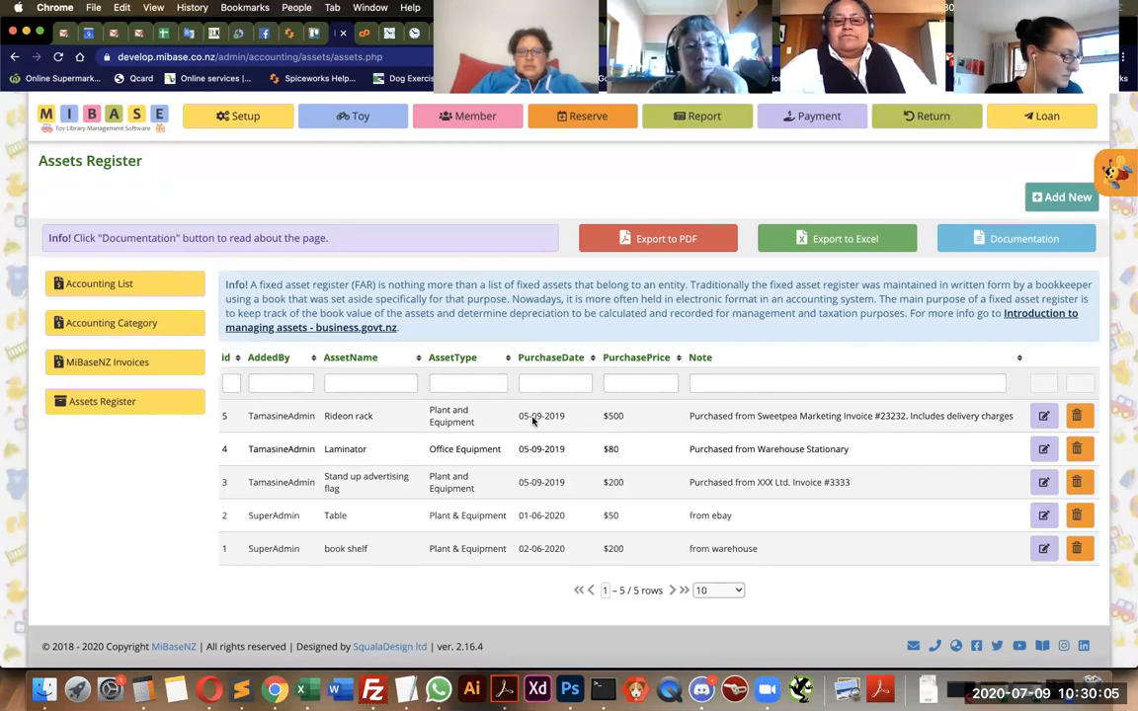
pyautogui.moveTo(445, 311); pyautogui.dragTo(270, 297)
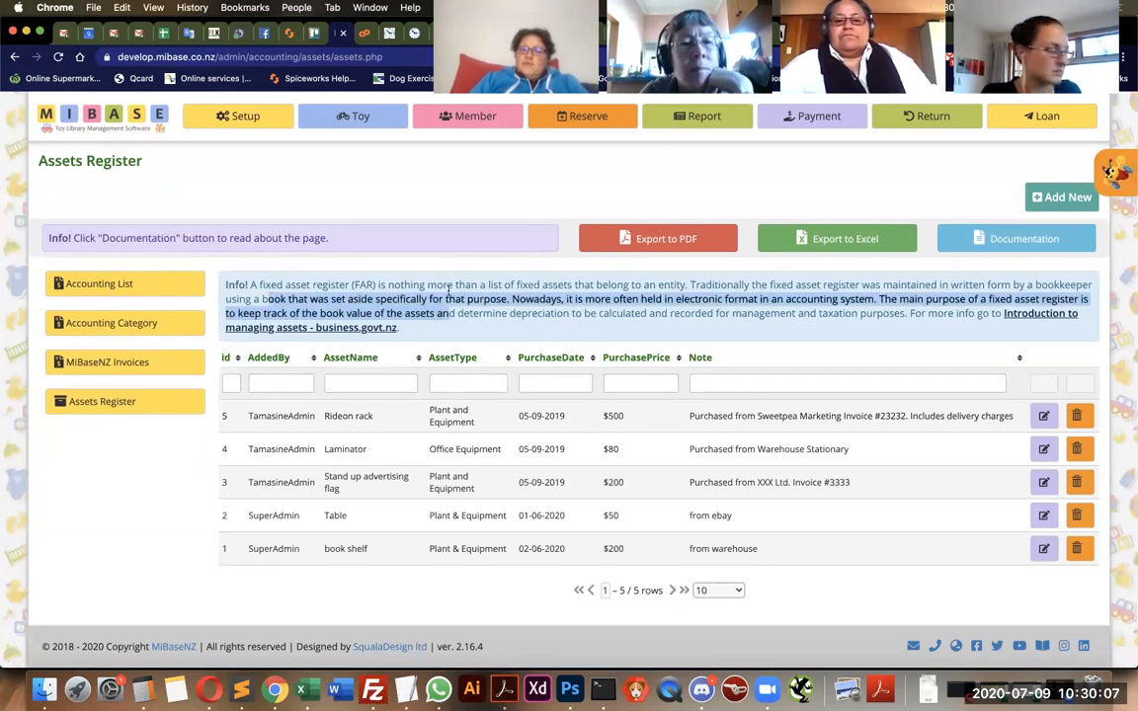
pyautogui.click(524, 298)
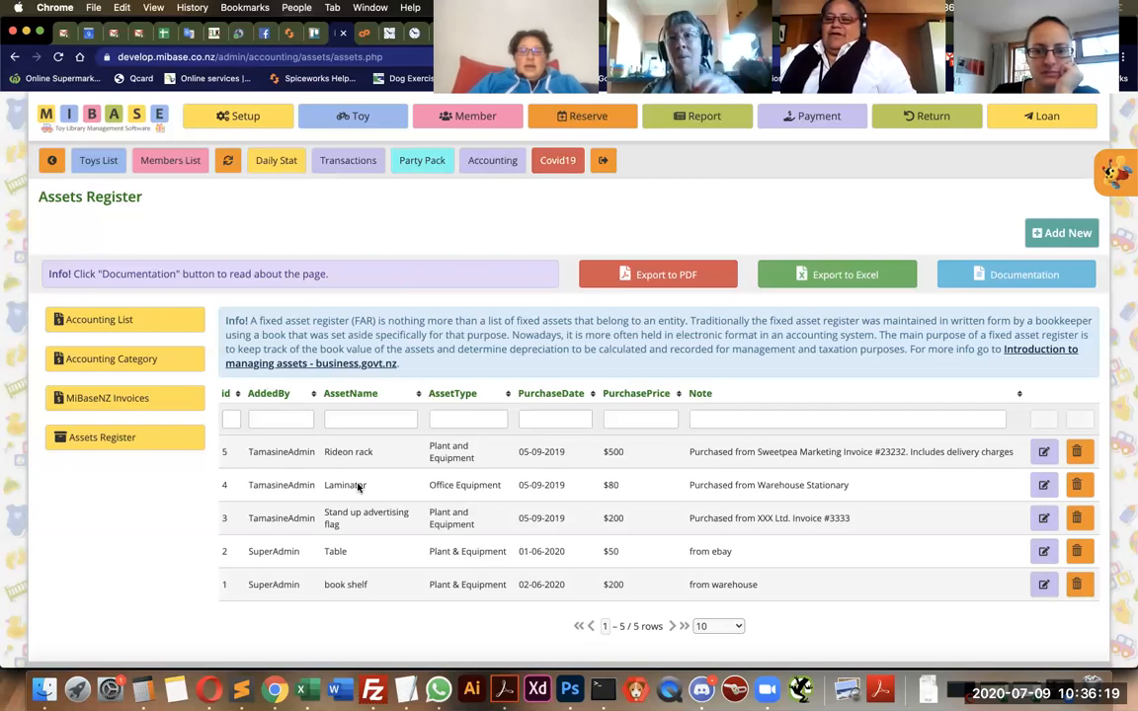
# Return to the accounting list and open the file uploader from the toy library setup.
pyautogui.click(164, 329)
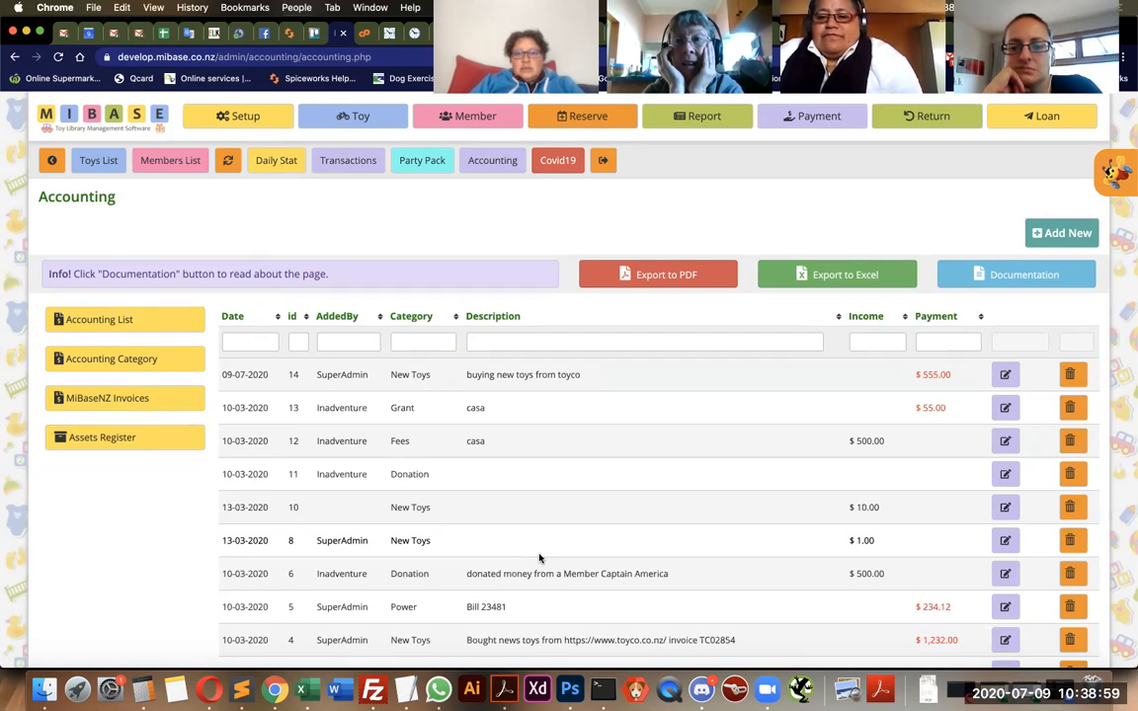
pyautogui.click(254, 119)
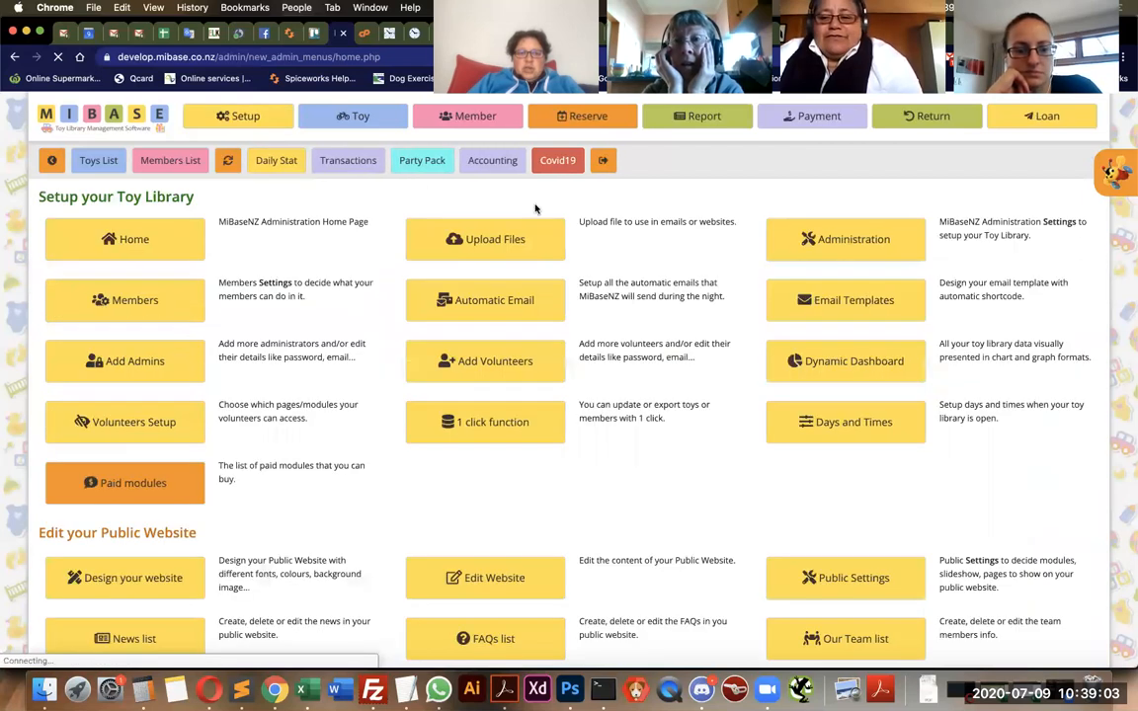
pyautogui.click(518, 241)
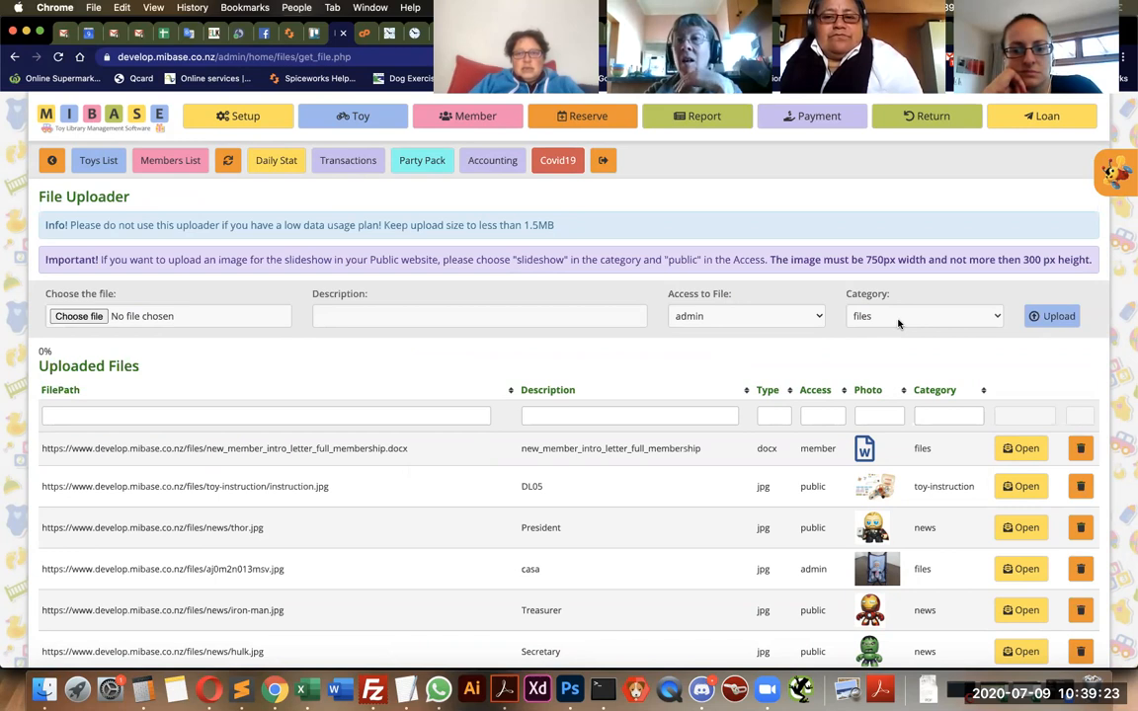
# Review the file uploader's form, its available upload categories and the list of uploaded files.
pyautogui.scroll(-5, 778, 481)
pyautogui.scroll(5, 779, 481)
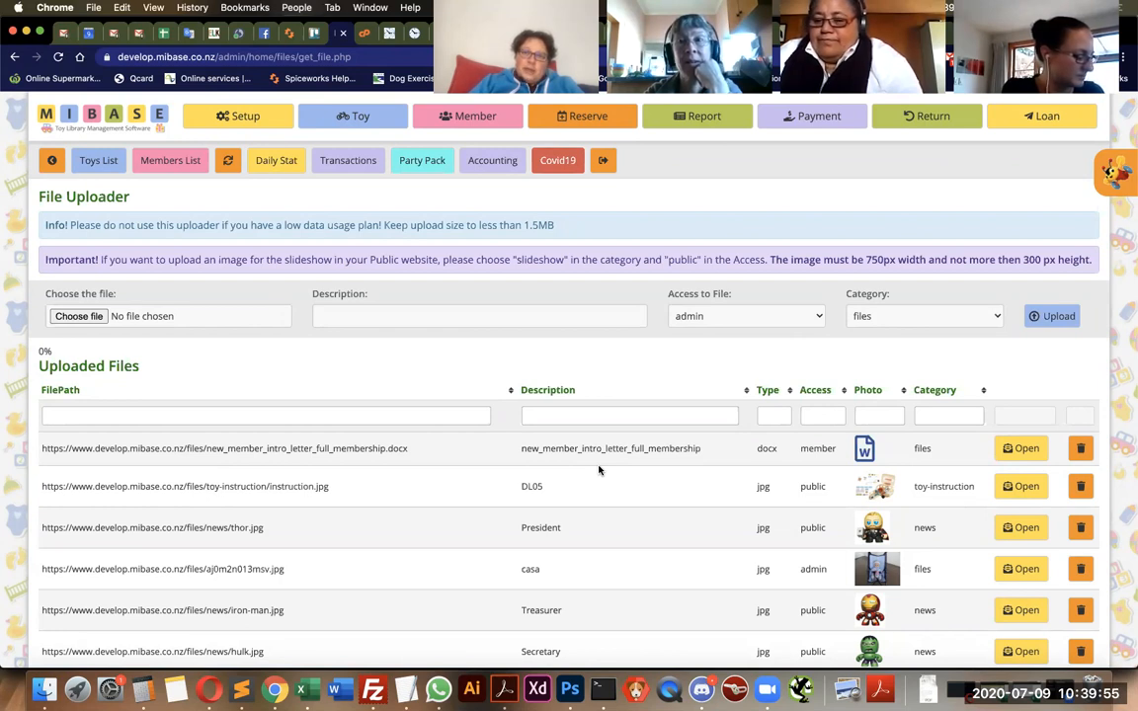
pyautogui.click(948, 315)
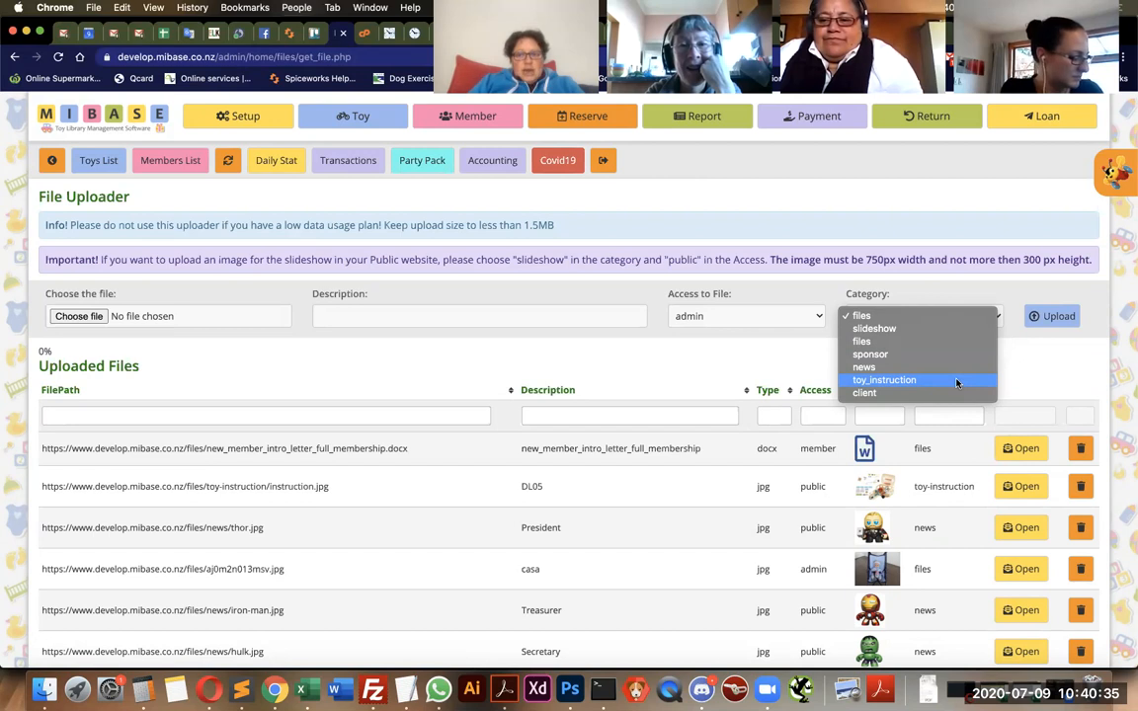
pyautogui.click(1063, 374)
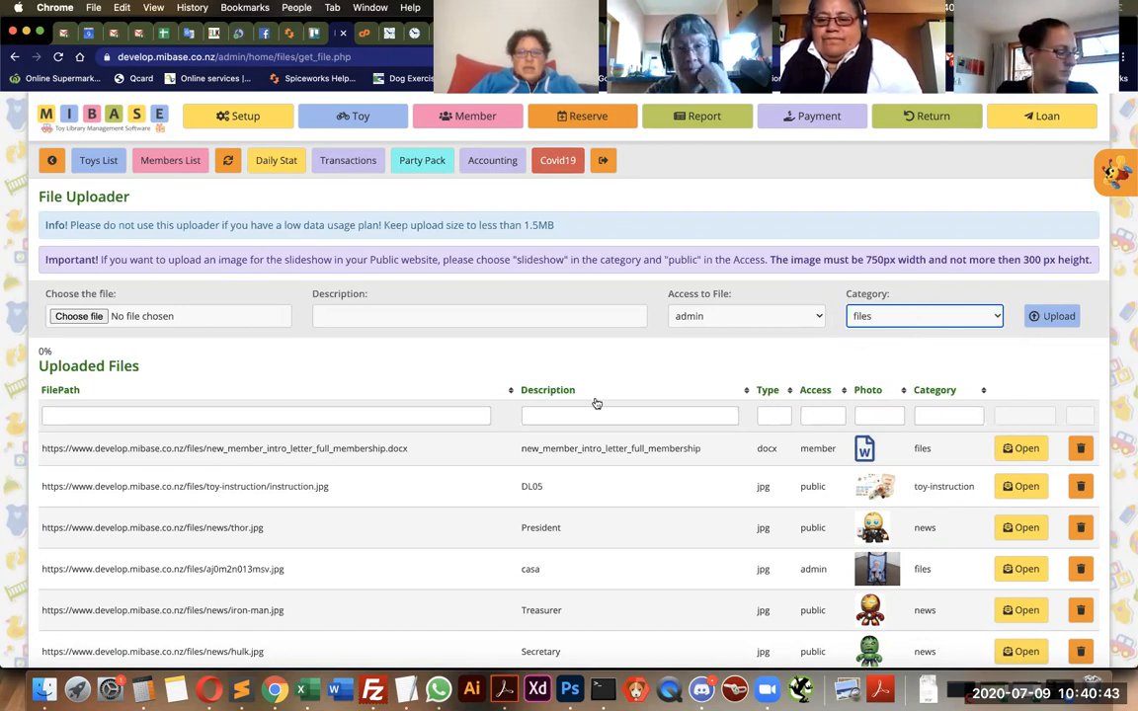
pyautogui.scroll(-3, 590, 458)
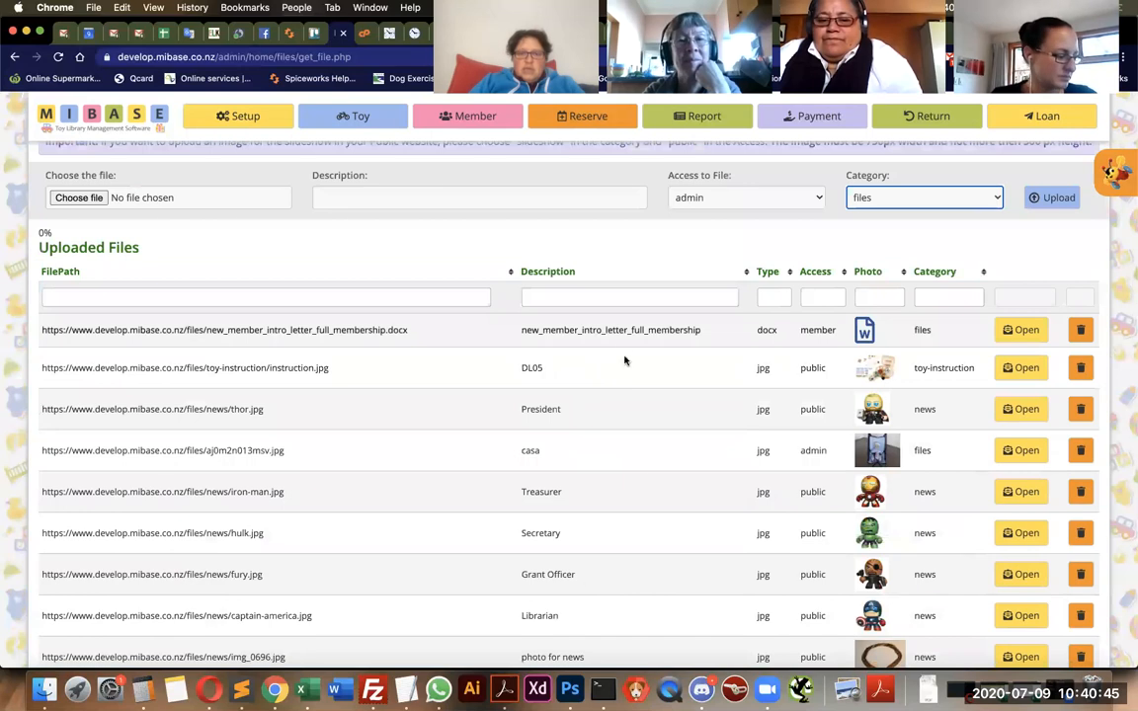
pyautogui.scroll(2, 650, 483)
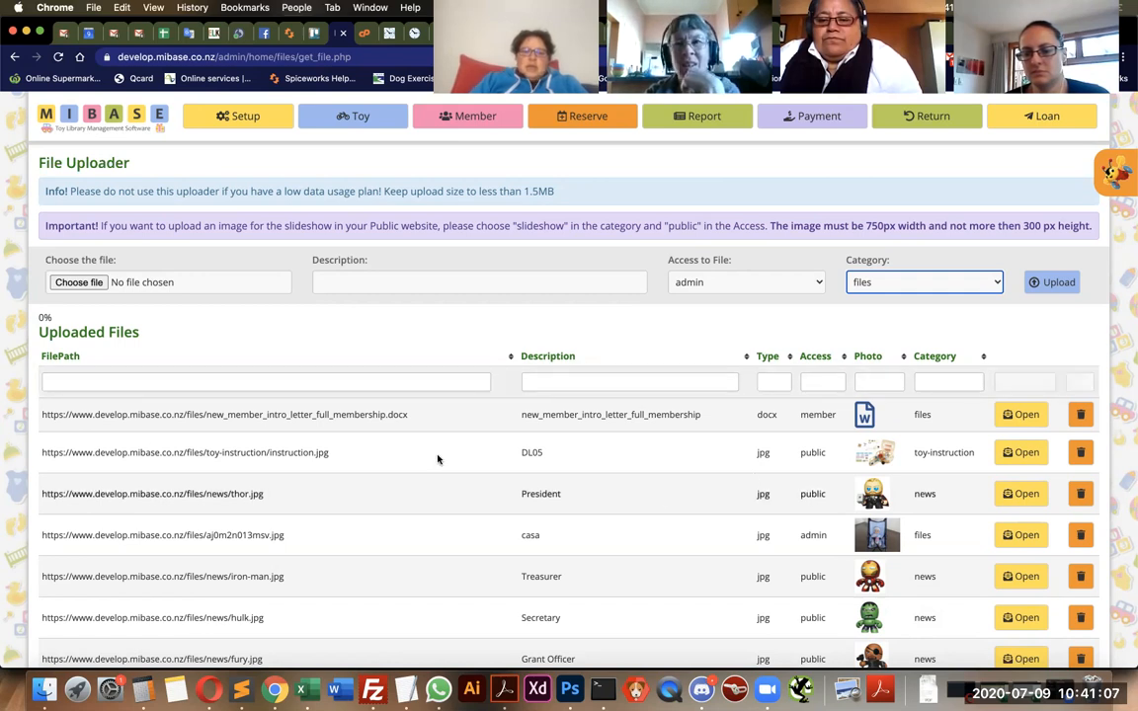
# Examine the file names in the uploaded files list, including new_member_intro_letter_full_membership.docx and collana fiorata.jpg.
pyautogui.moveTo(205, 414); pyautogui.dragTo(407, 419)
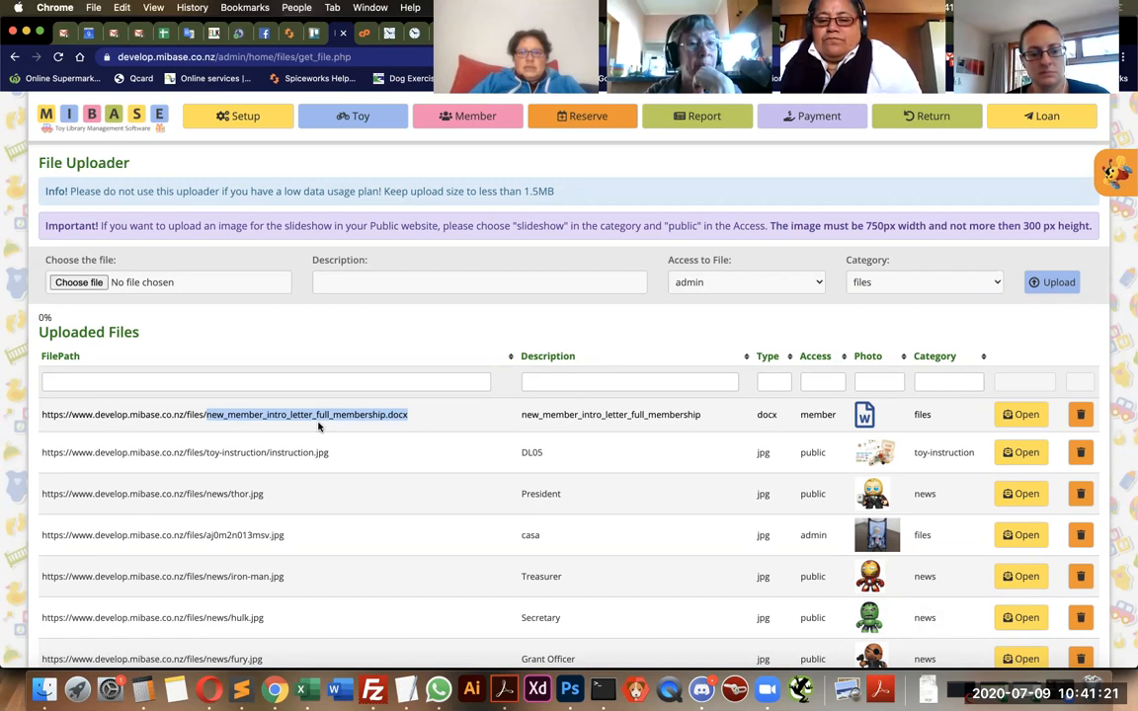
pyautogui.scroll(-1, 318, 427)
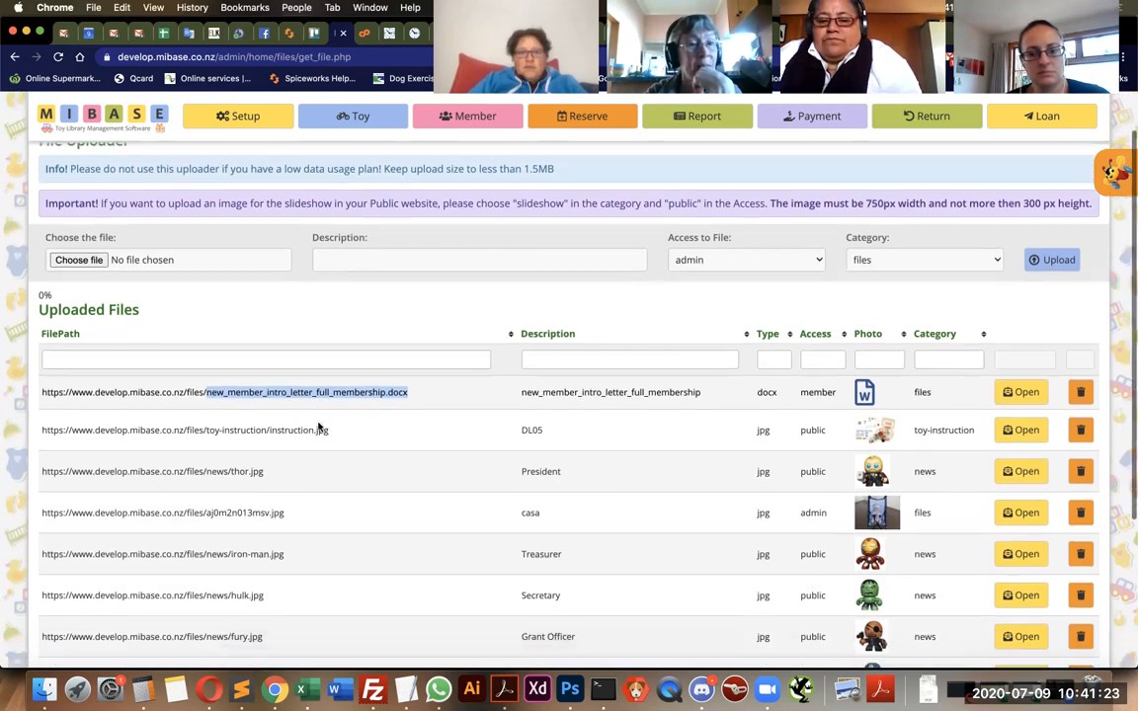
pyautogui.scroll(-1, 318, 426)
pyautogui.scroll(2, 318, 426)
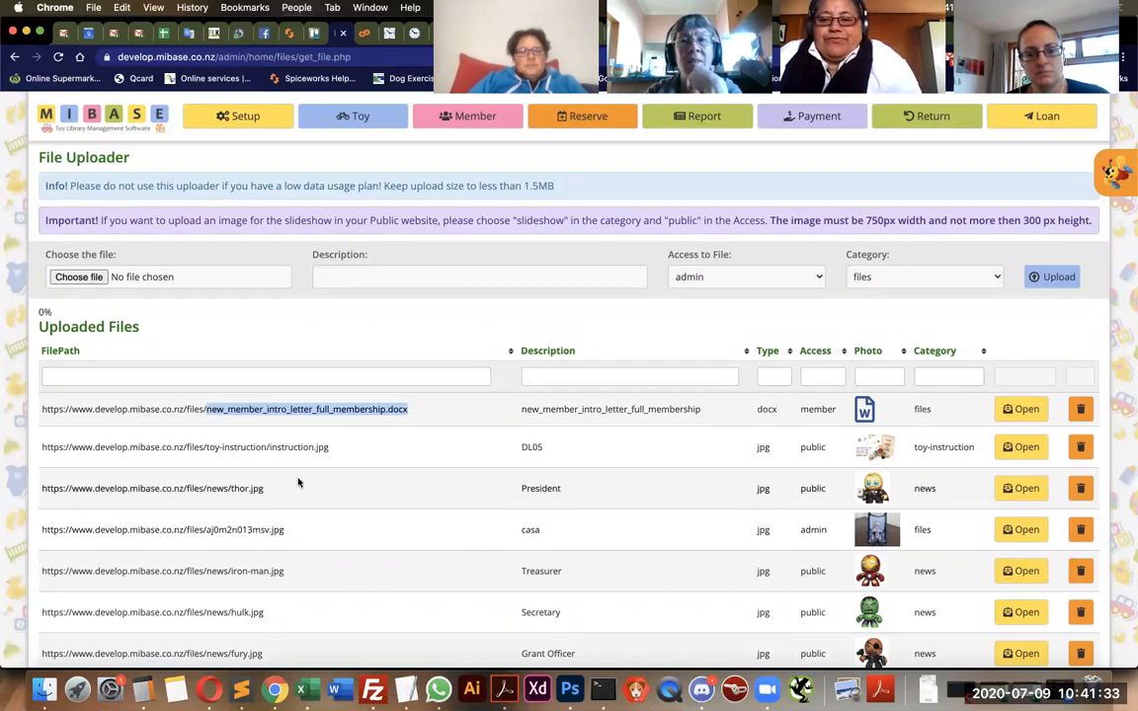
pyautogui.scroll(-4, 298, 482)
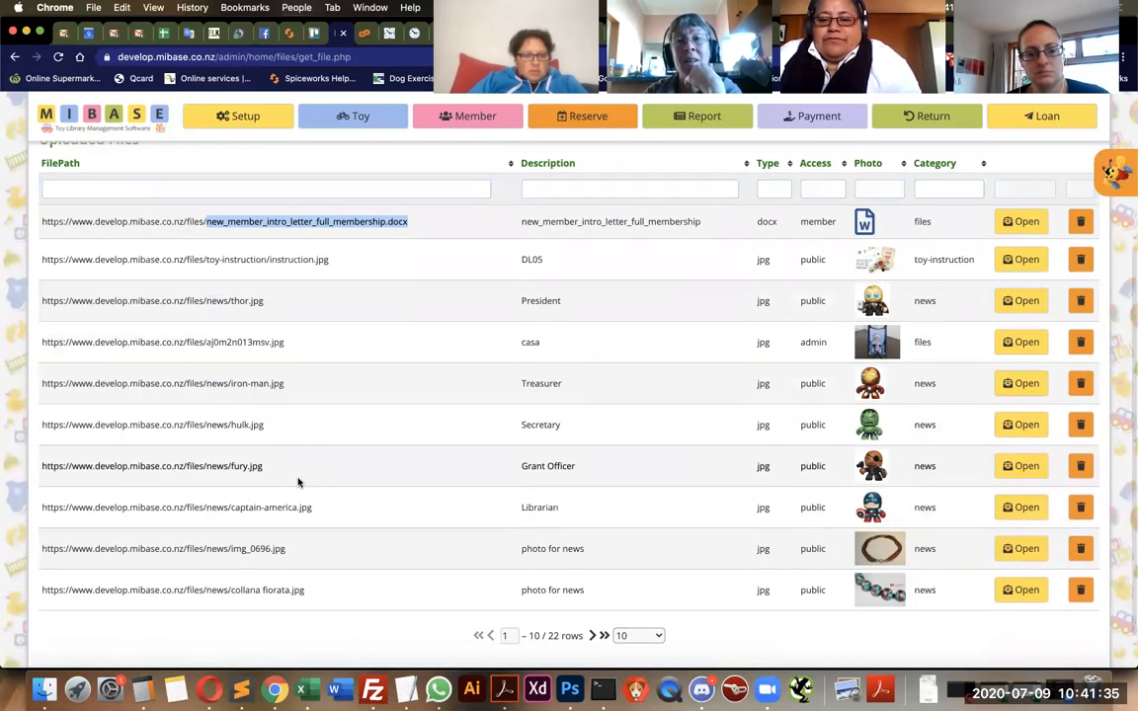
pyautogui.scroll(-1, 299, 482)
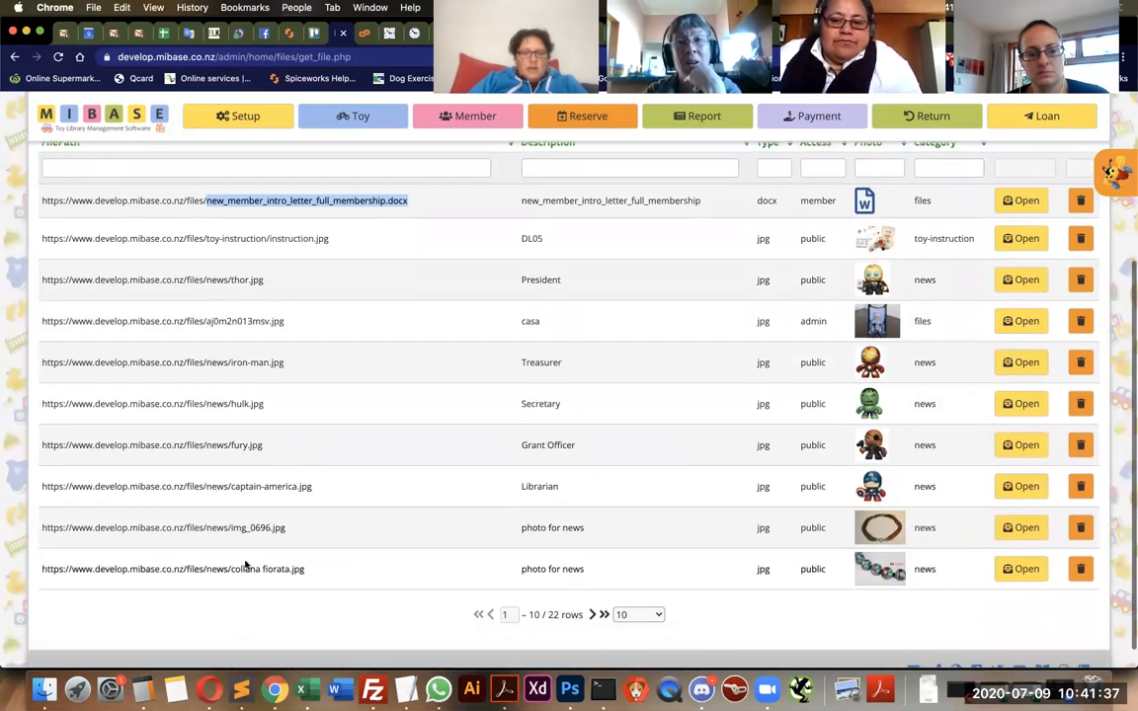
pyautogui.moveTo(230, 569); pyautogui.dragTo(311, 574)
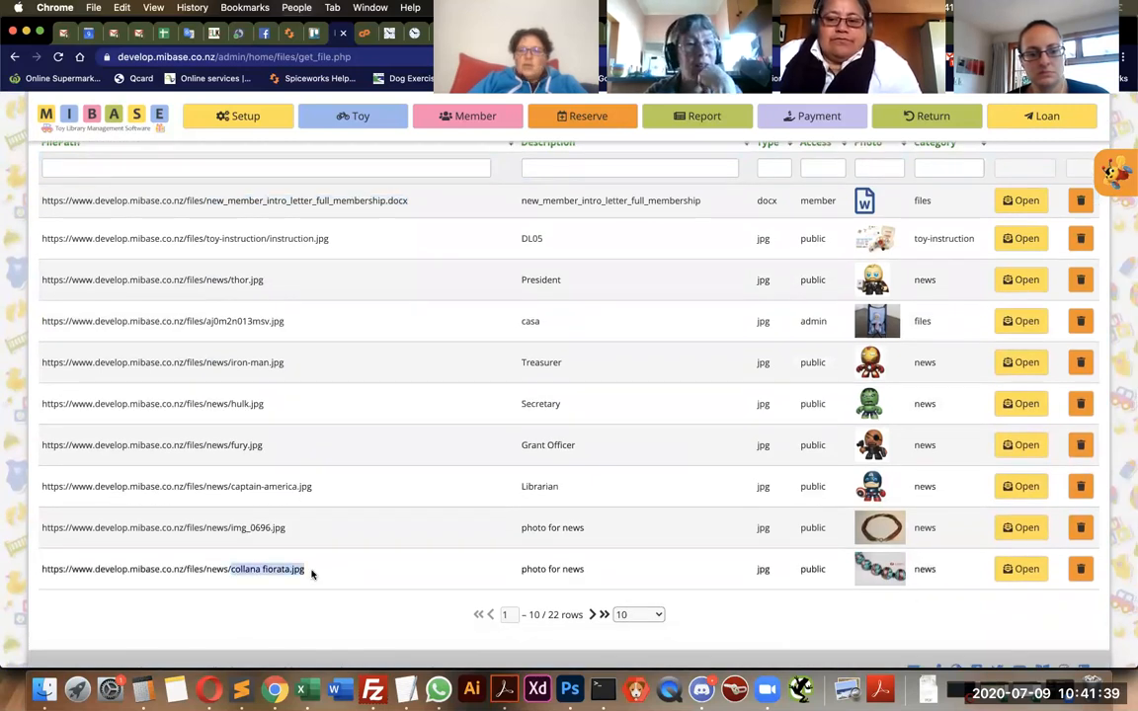
pyautogui.click(262, 569)
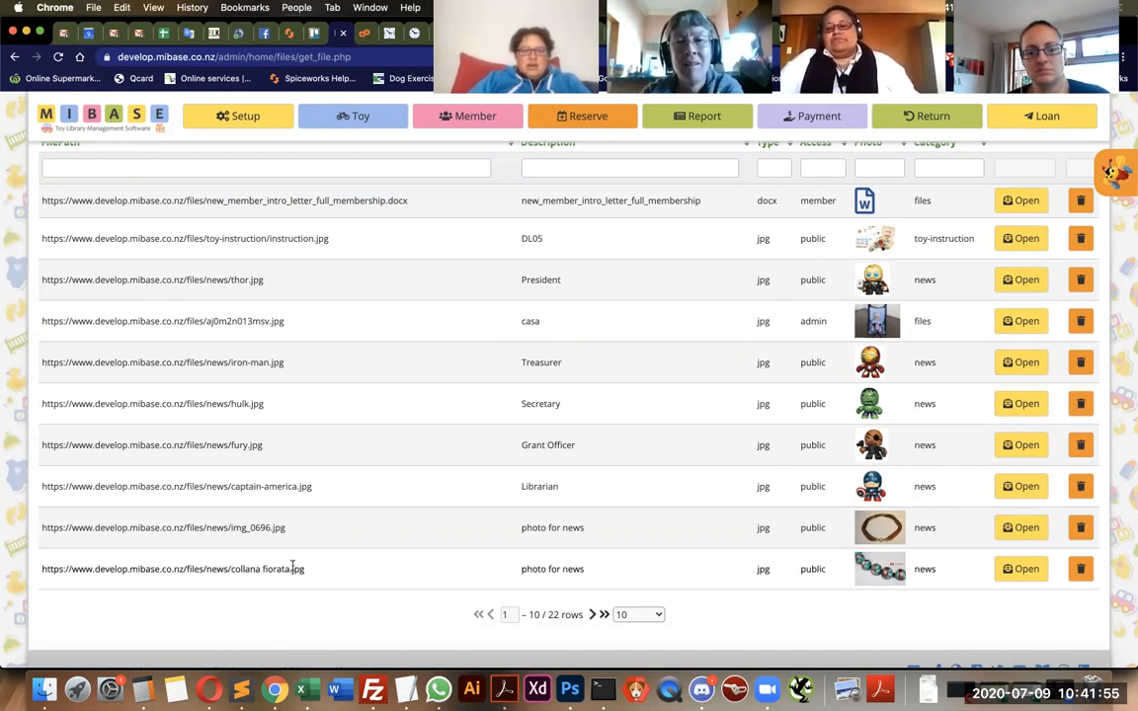
pyautogui.scroll(3, 241, 592)
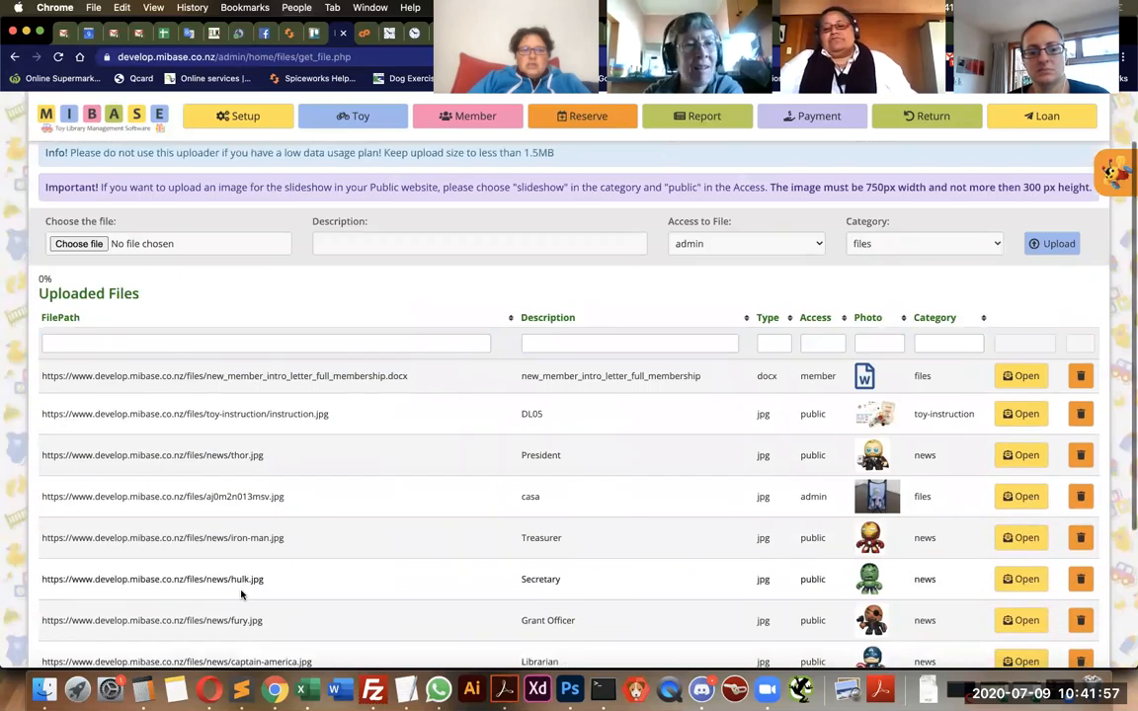
pyautogui.scroll(-1, 241, 593)
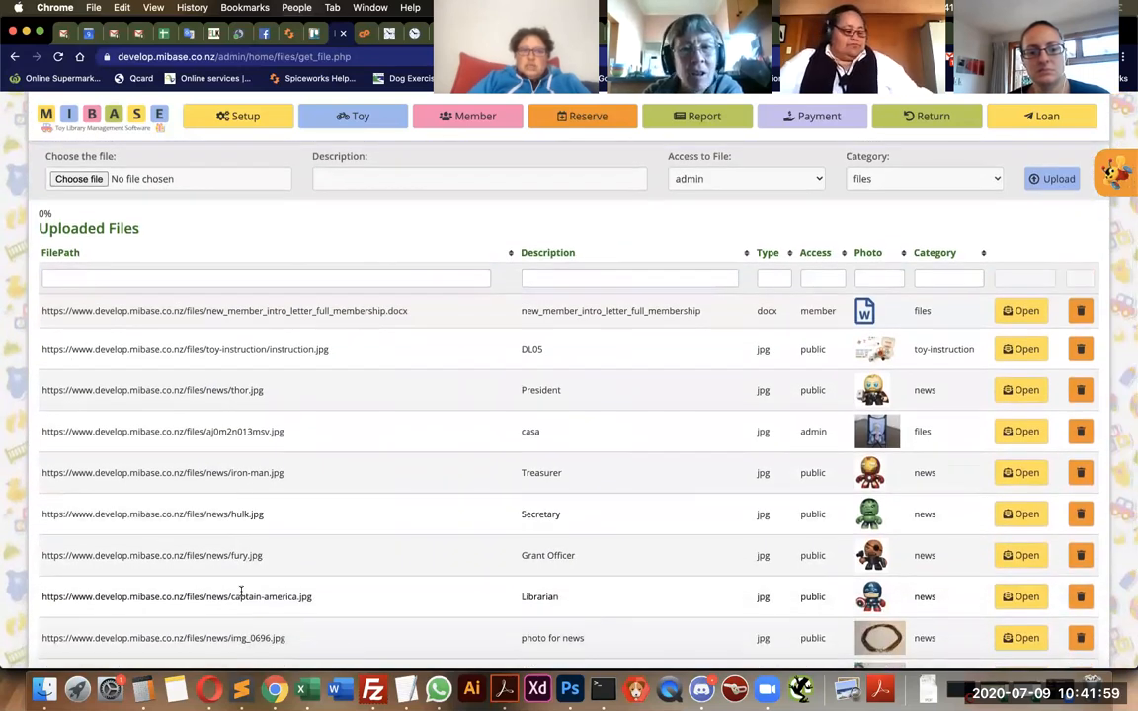
pyautogui.scroll(3, 308, 544)
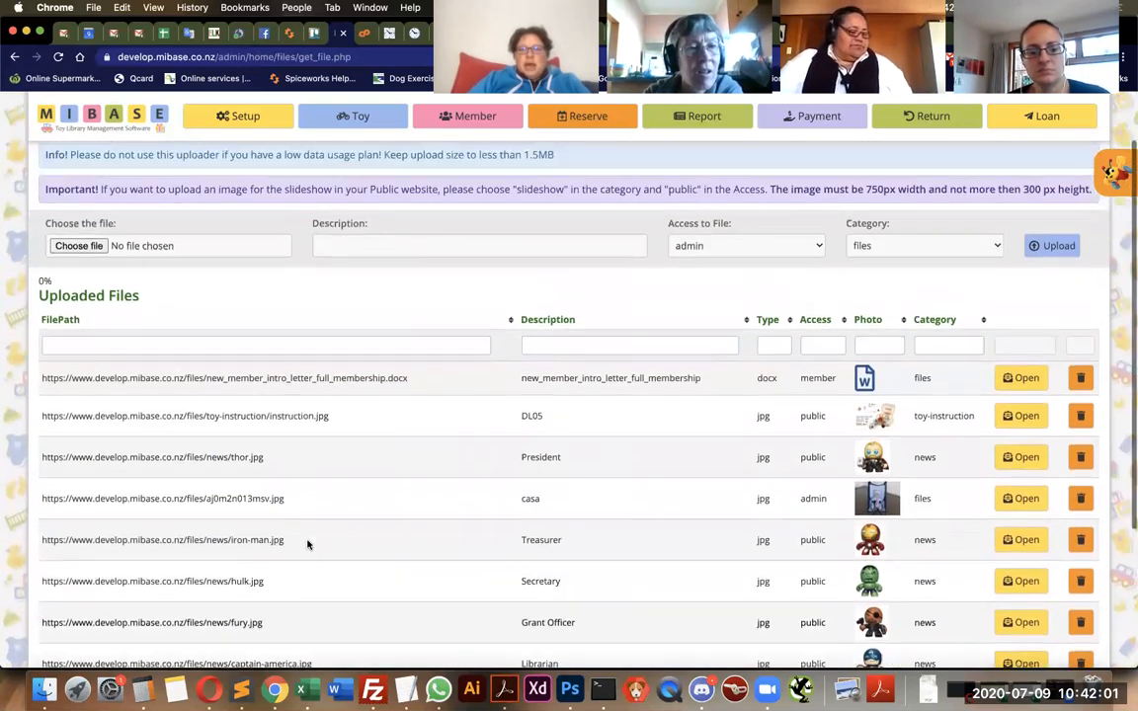